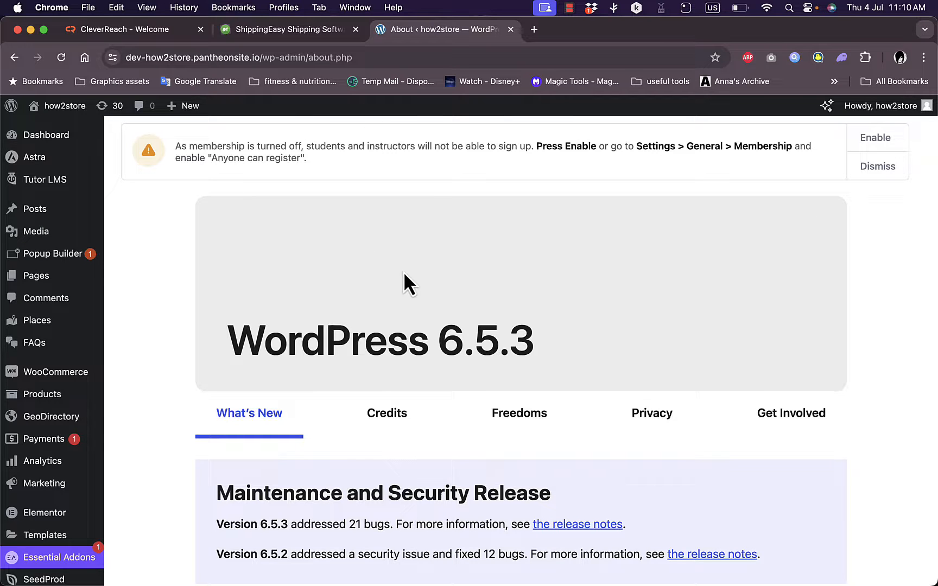
Go to the page for adding new plugins and search the plugin directory for "elementor".
scroll(404, 274, down, 3)
scroll(407, 279, up, 3)
scroll(47, 453, down, 4)
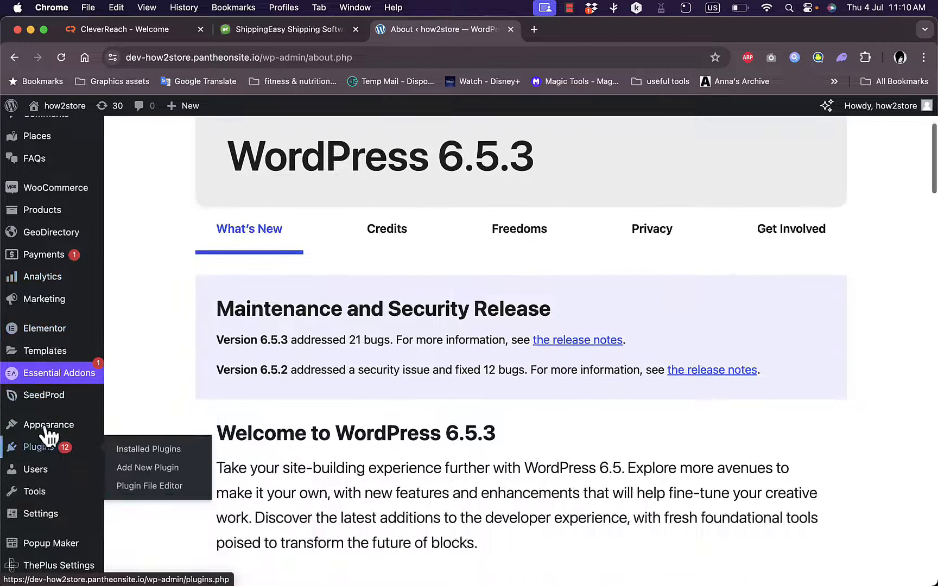
mouse_move(57, 452)
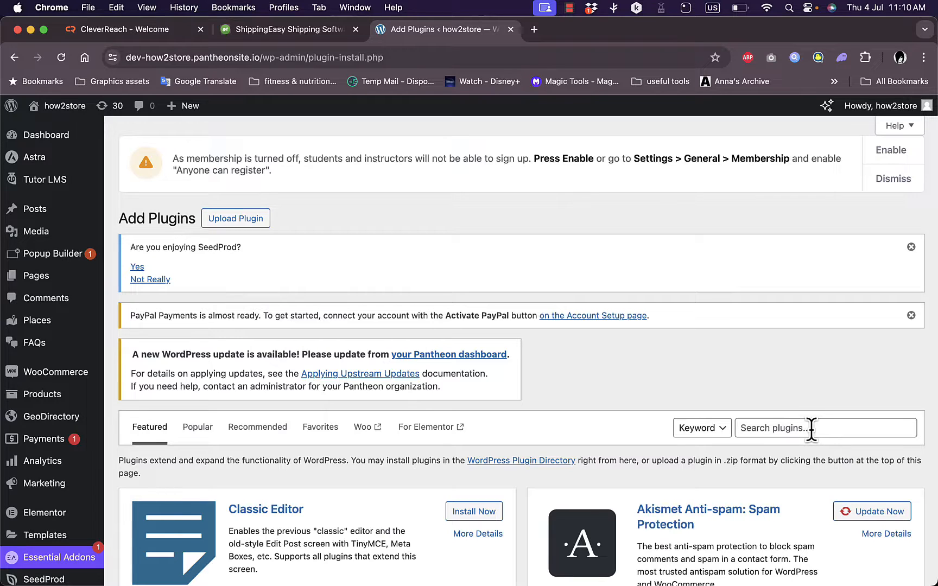
click(811, 429)
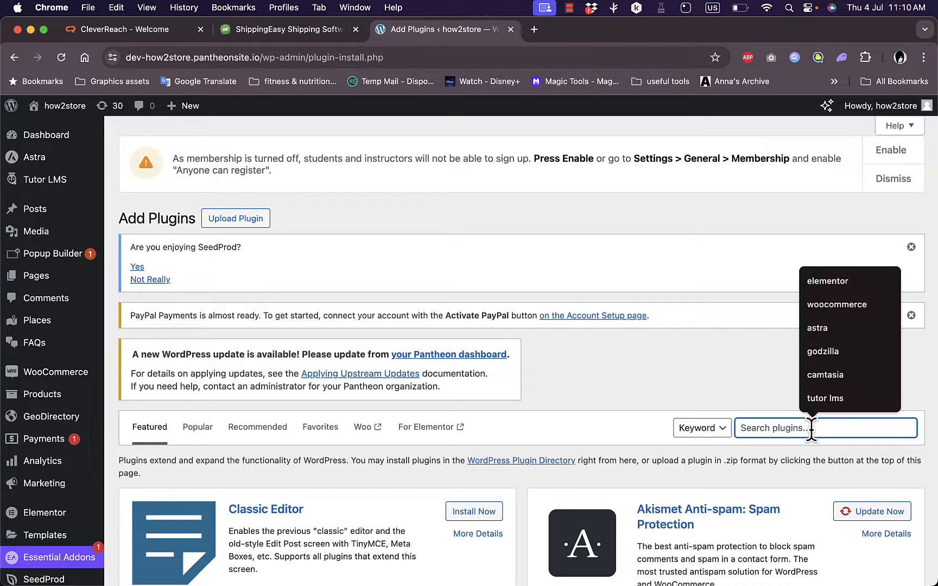
text(elementor)
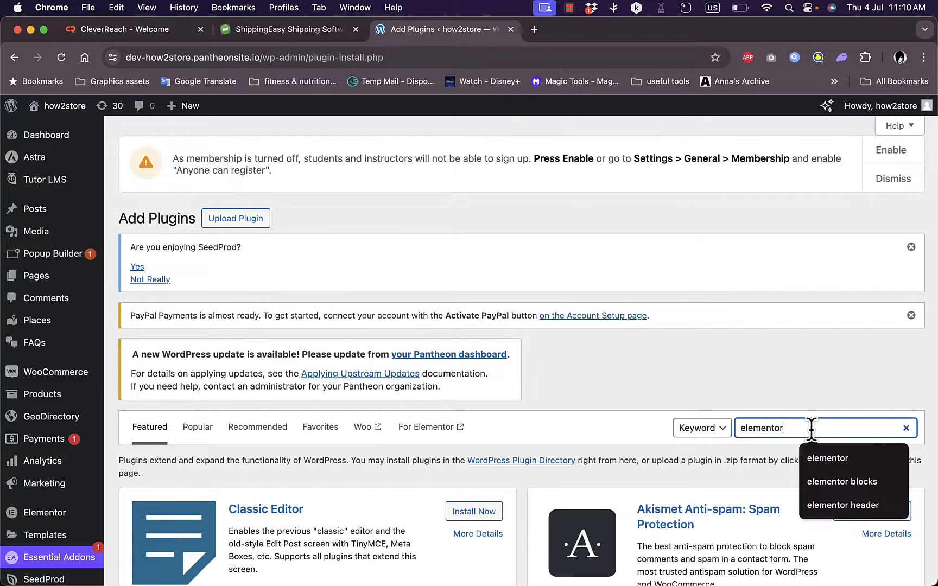
key(Return)
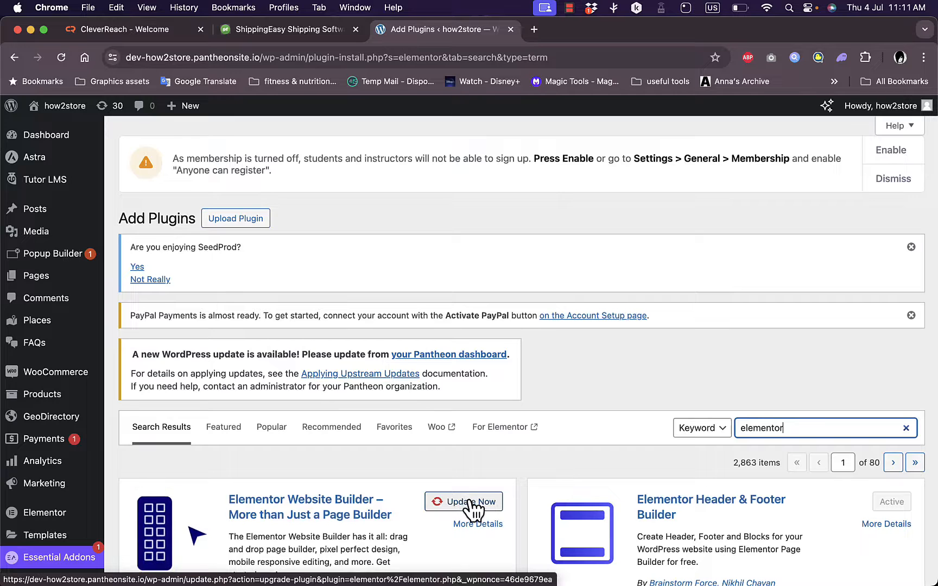
Update the Elementor Website Builder plugin and the Starter Templates plugin from the search results.
scroll(470, 507, down, 2)
click(476, 443)
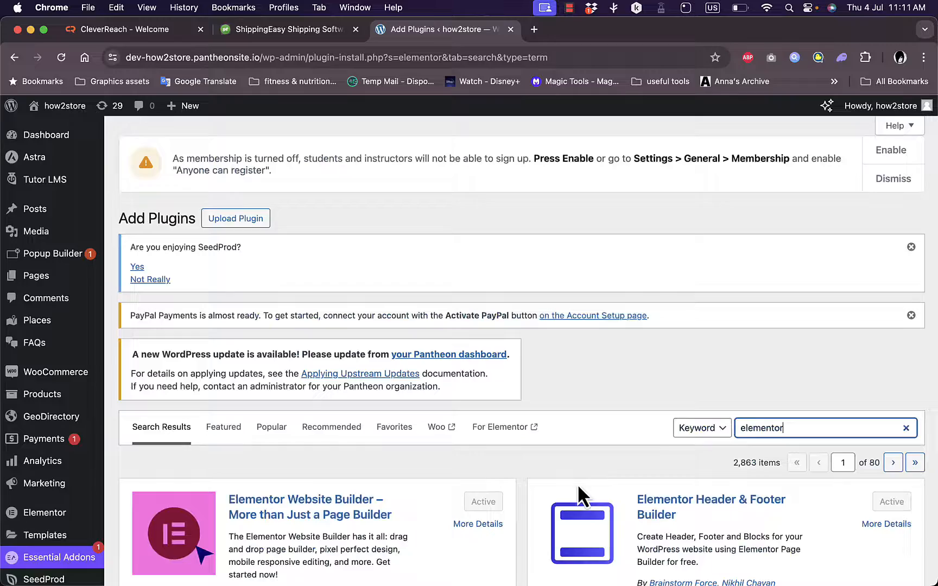
scroll(577, 483, down, 3)
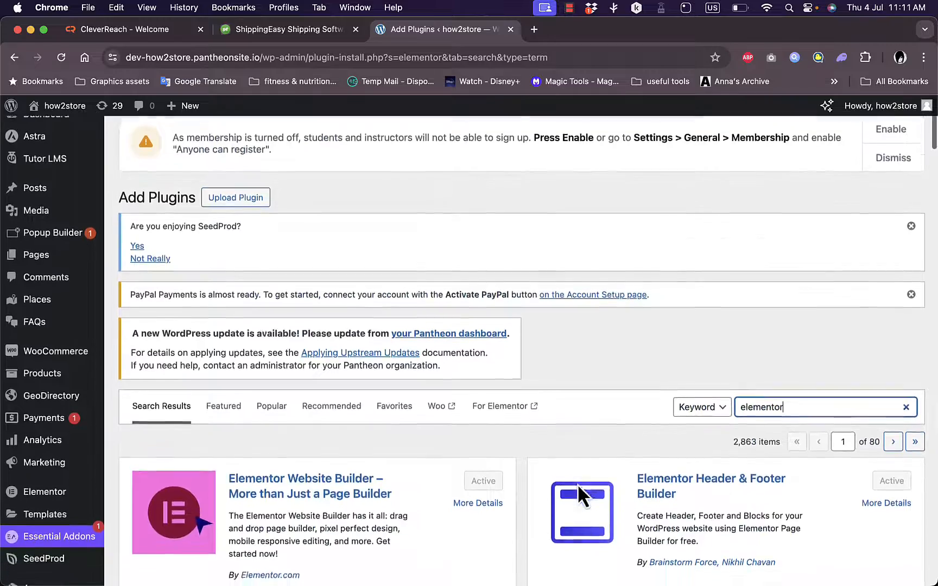
scroll(577, 484, down, 10)
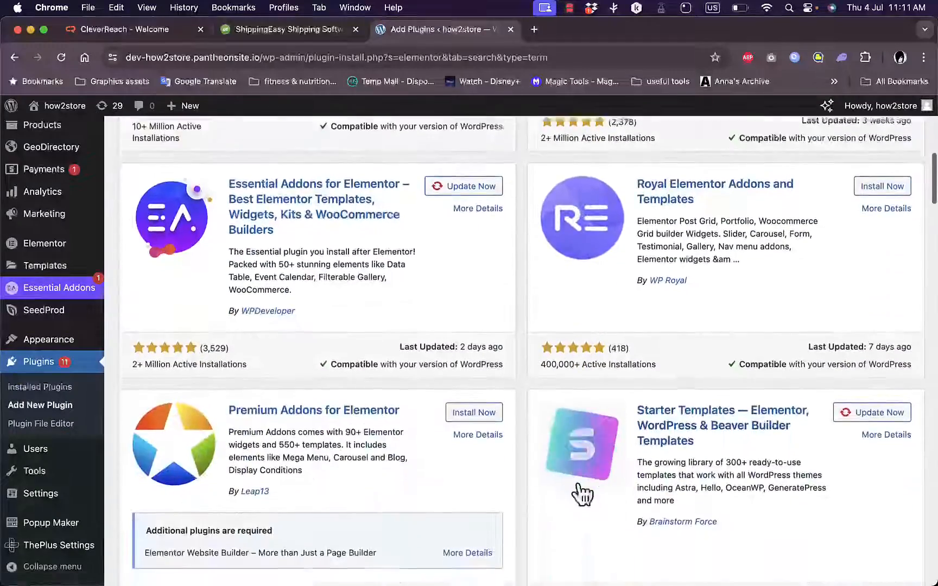
scroll(578, 485, down, 1)
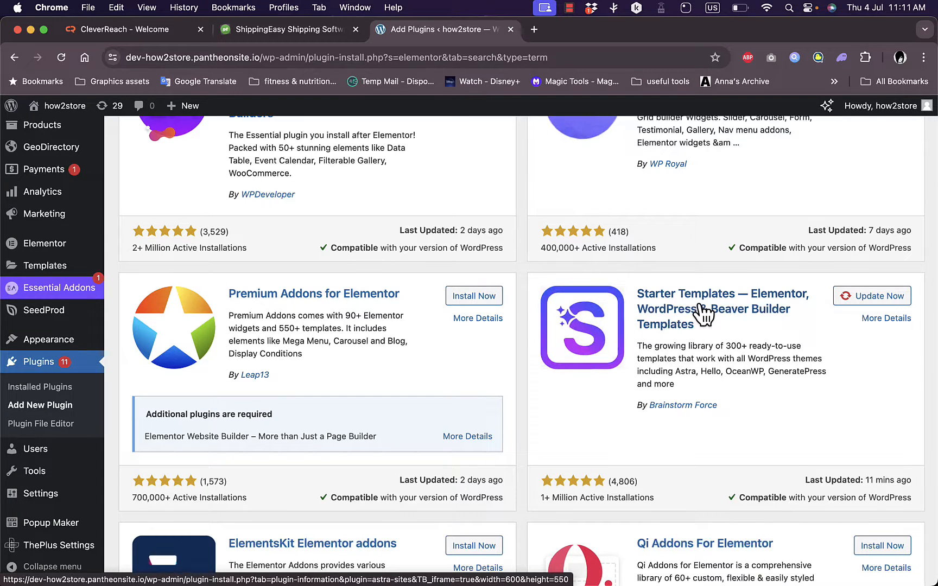
click(882, 301)
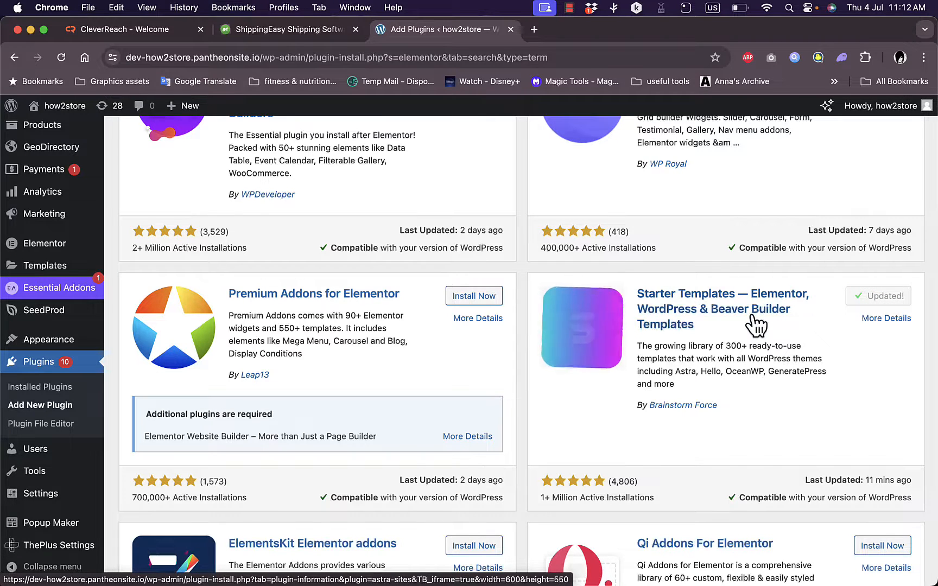
Search the plugin directory for "school", and install and activate School Management System – WPSchoolPress.
scroll(756, 325, down, 4)
scroll(753, 325, up, 7)
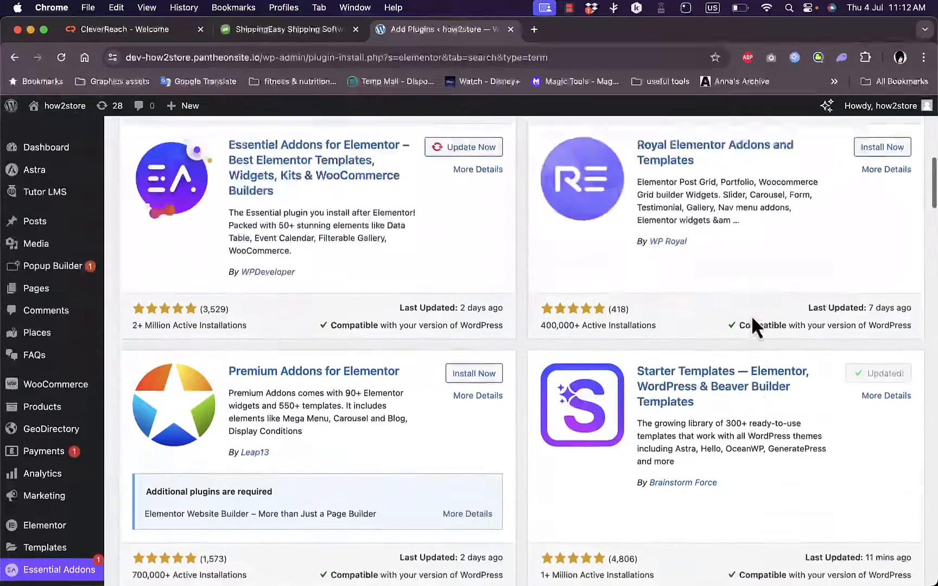
scroll(752, 320, up, 10)
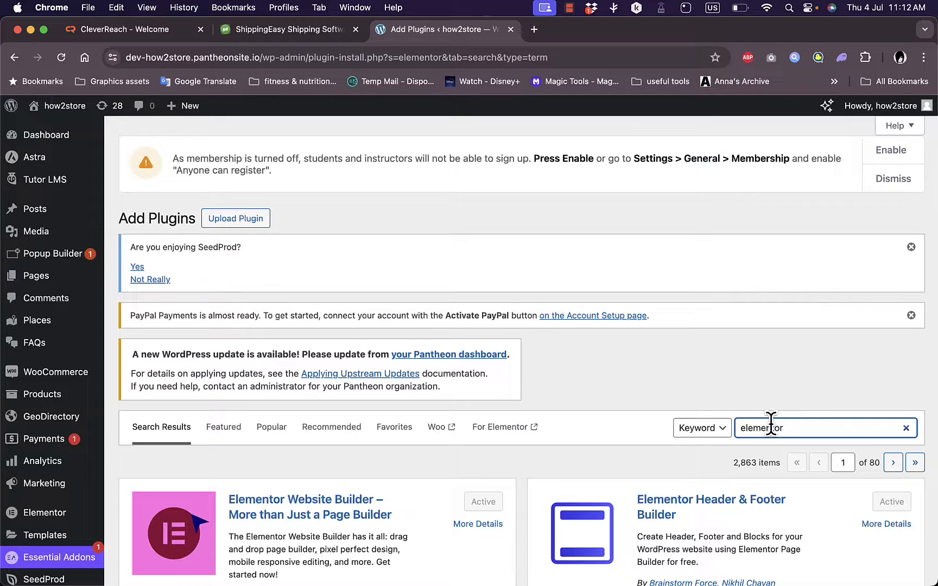
double_click(801, 428)
text(sc)
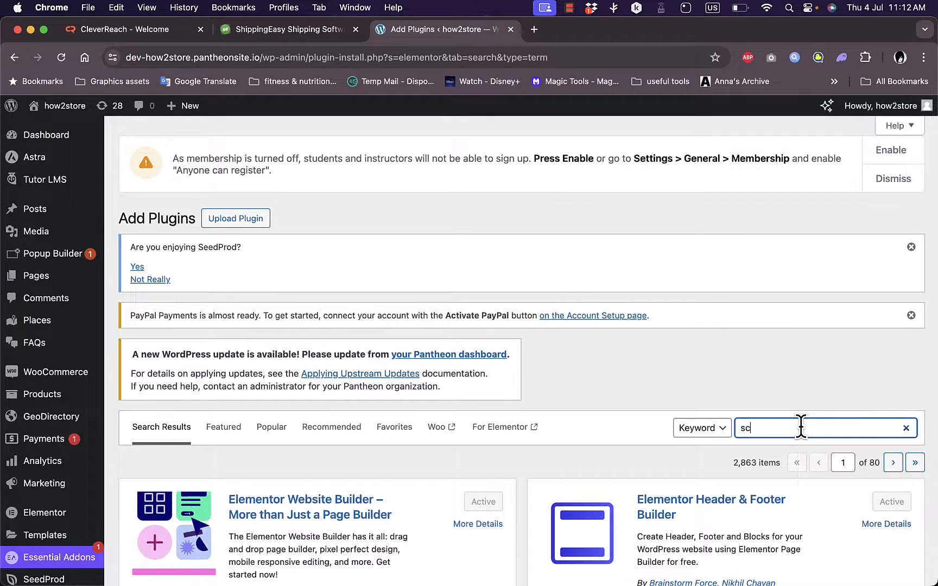
text(hool)
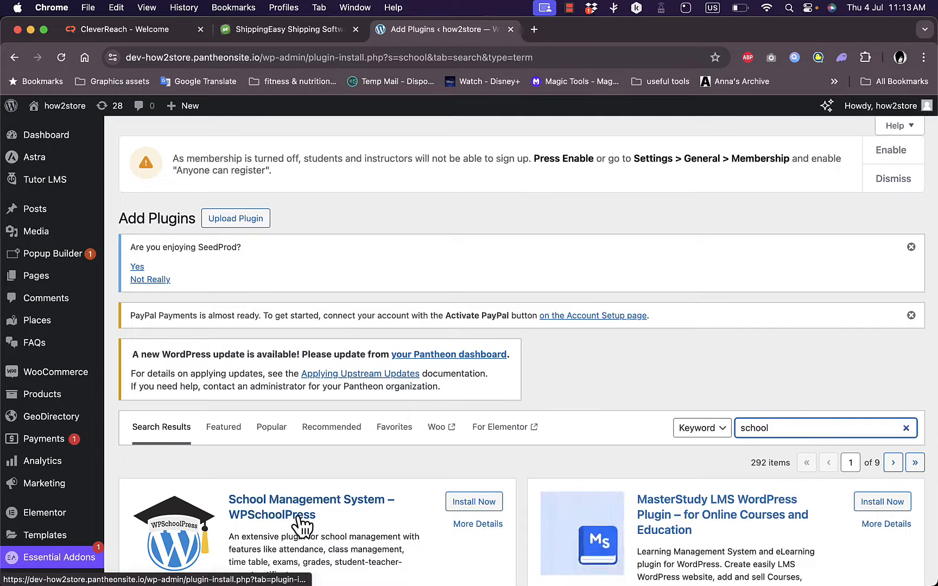
click(464, 502)
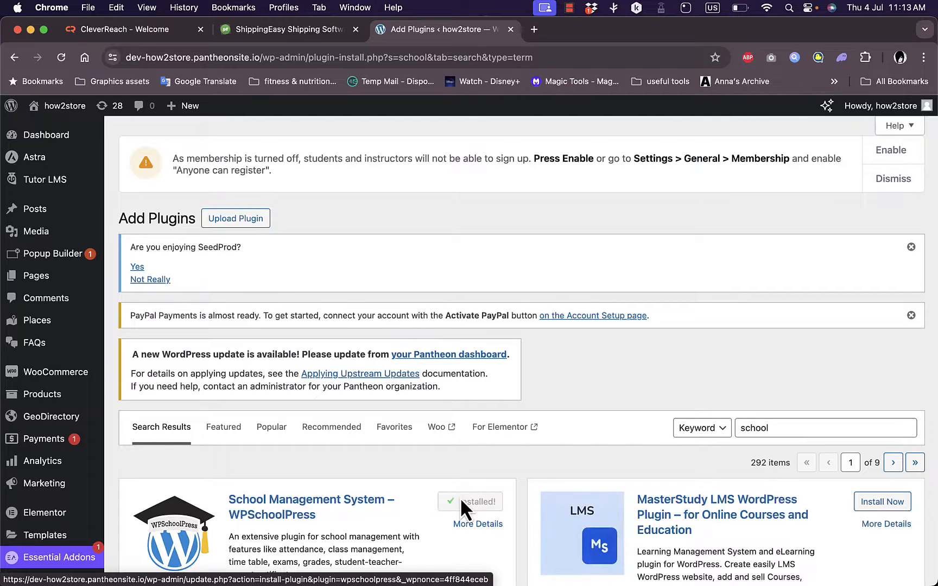
click(476, 505)
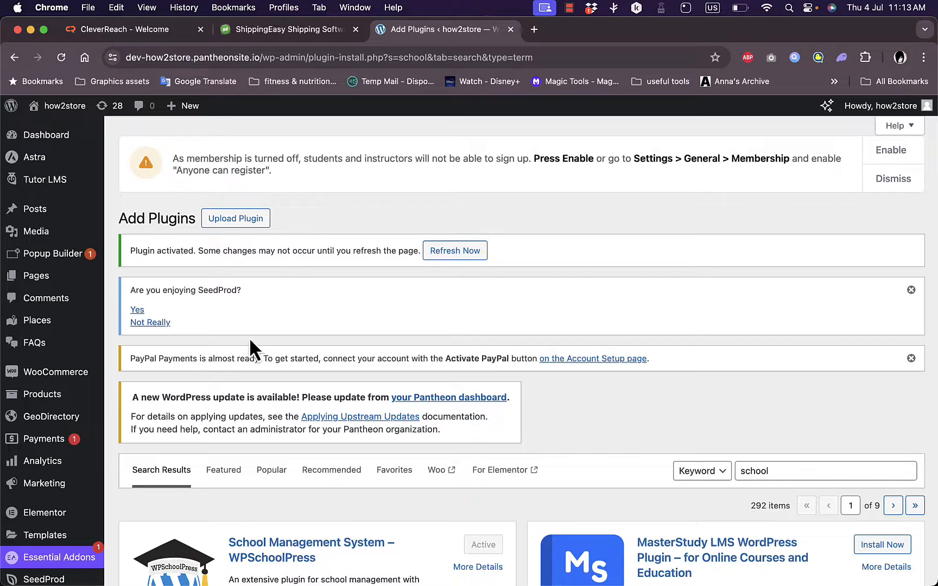
Open the page for adding new themes and search the theme directory for "astra".
scroll(73, 531, down, 3)
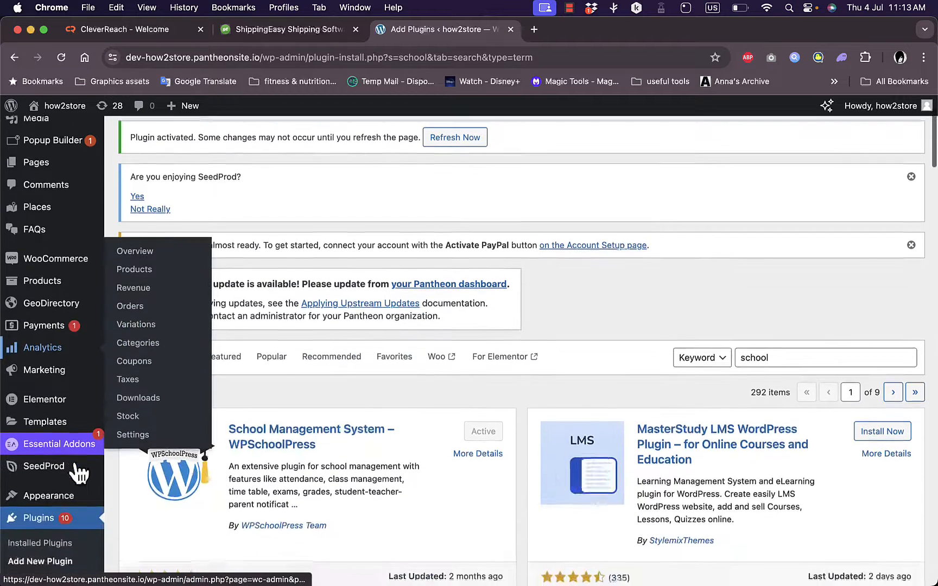
mouse_move(76, 475)
mouse_move(63, 498)
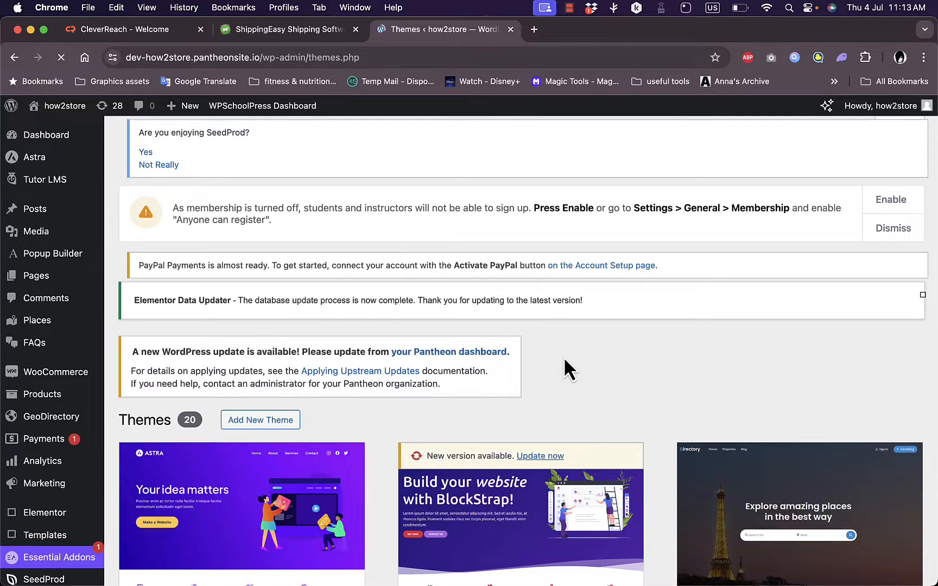
click(263, 421)
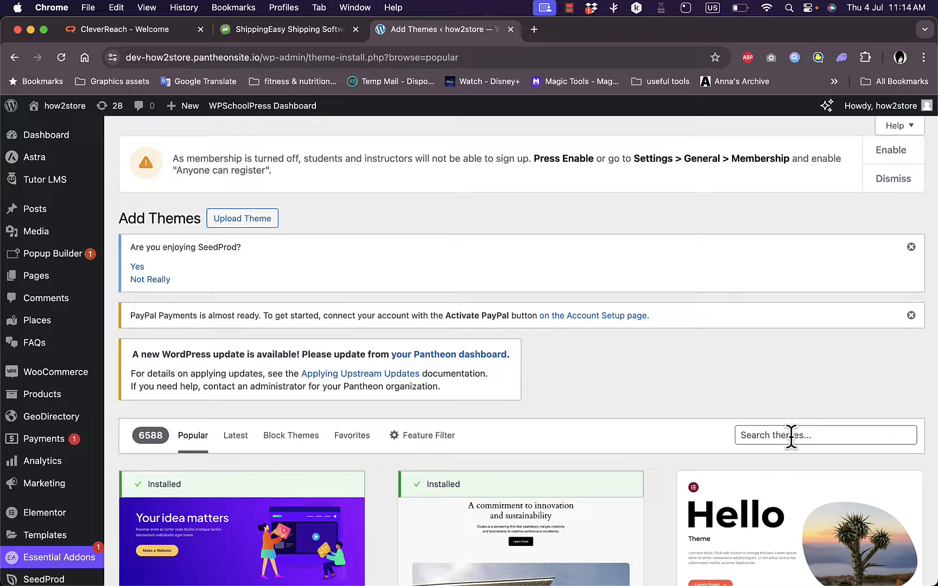
scroll(629, 415, down, 5)
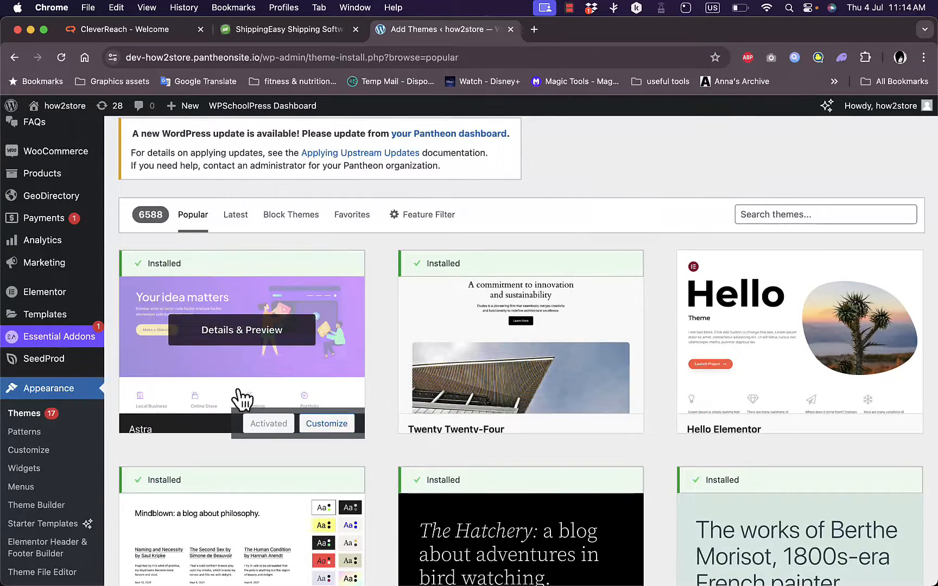
click(801, 217)
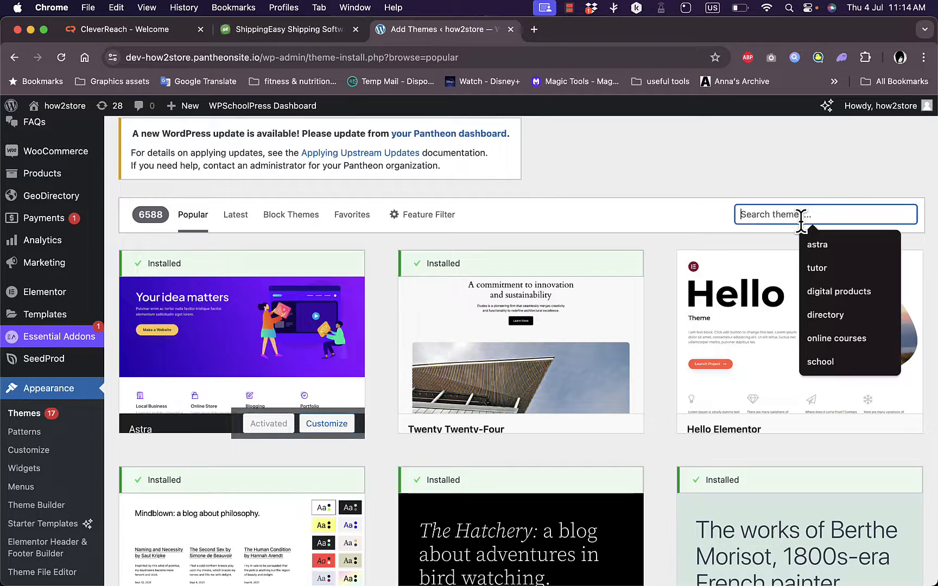
text(astra)
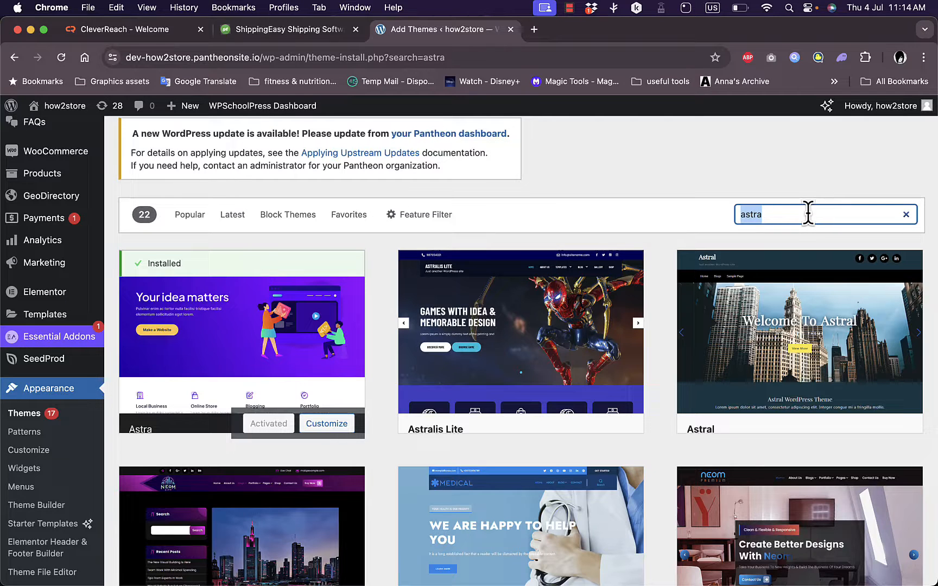
Search the theme directory for "school" and look through the available school themes.
text(s)
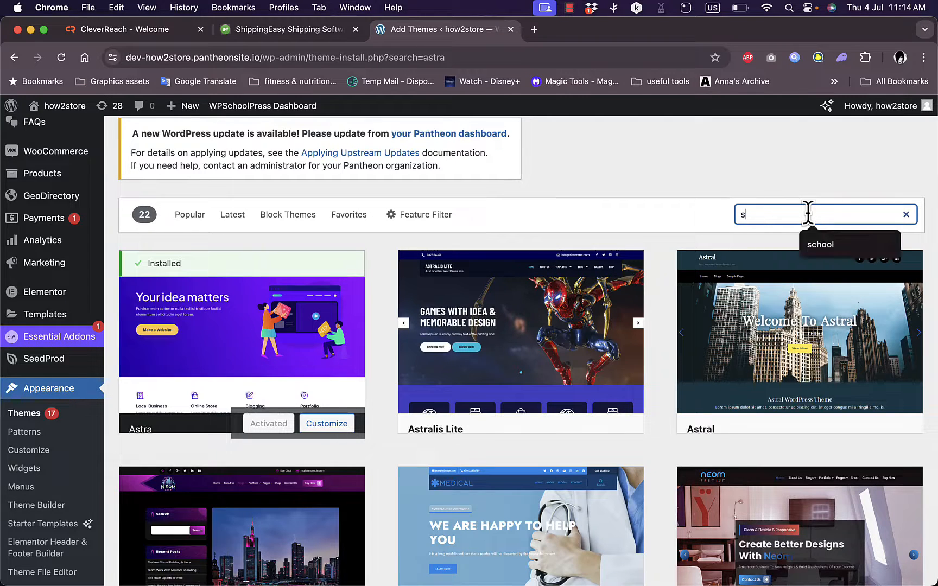
text(chool)
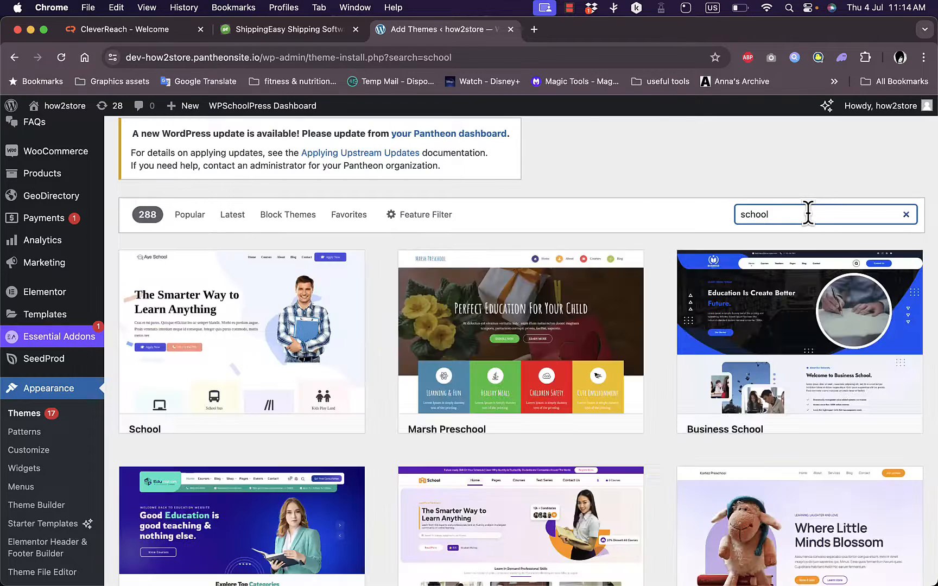
scroll(496, 307, down, 3)
scroll(496, 310, down, 9)
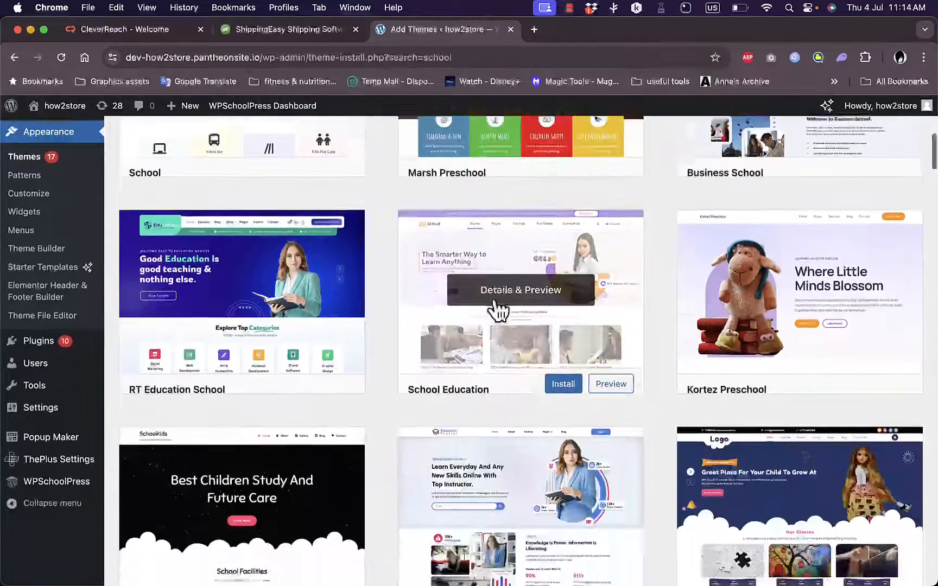
scroll(496, 309, down, 13)
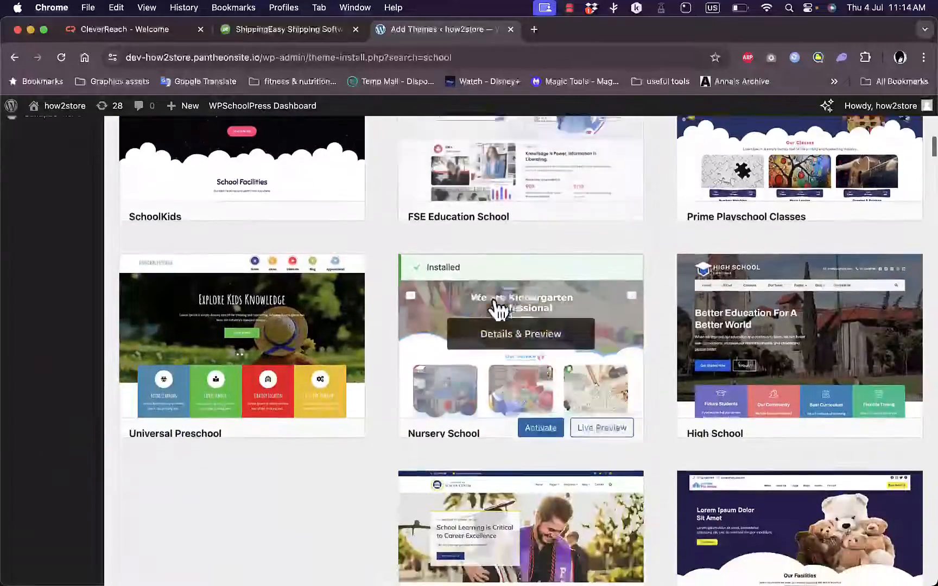
scroll(496, 308, up, 6)
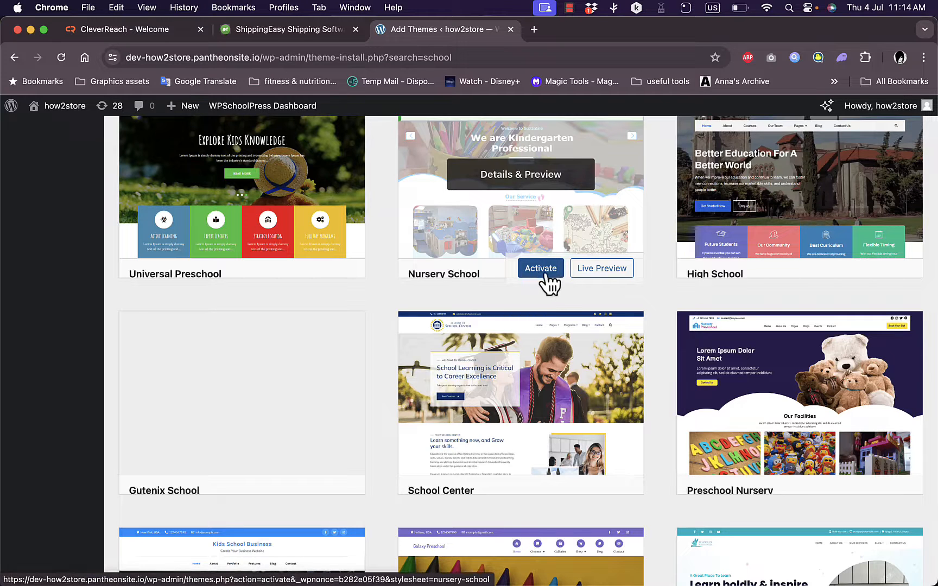
scroll(547, 283, down, 7)
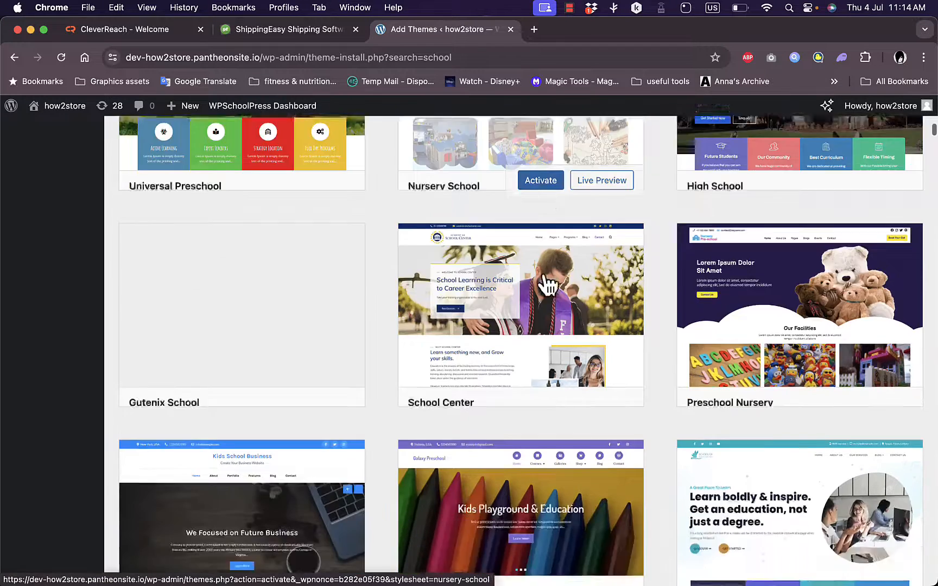
scroll(336, 369, up, 1)
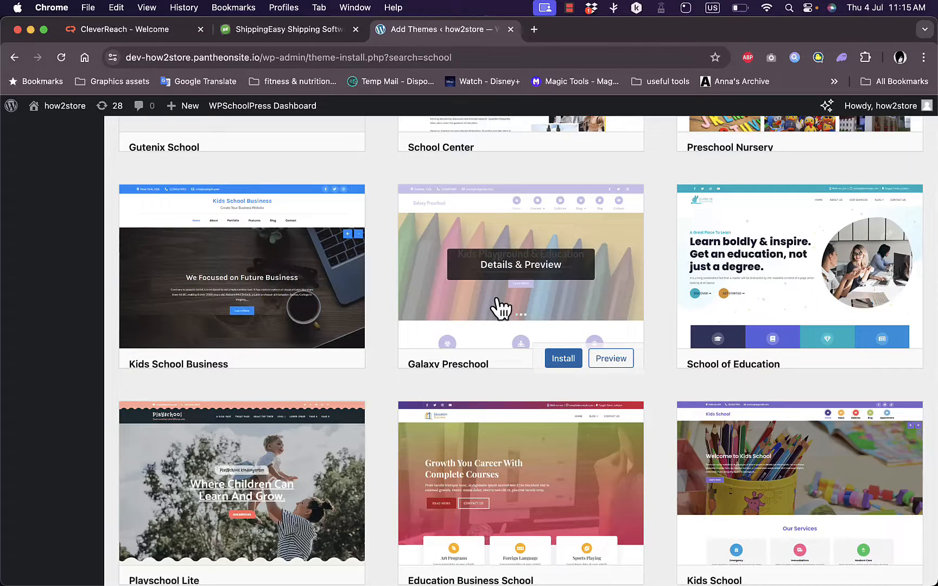
scroll(499, 308, up, 20)
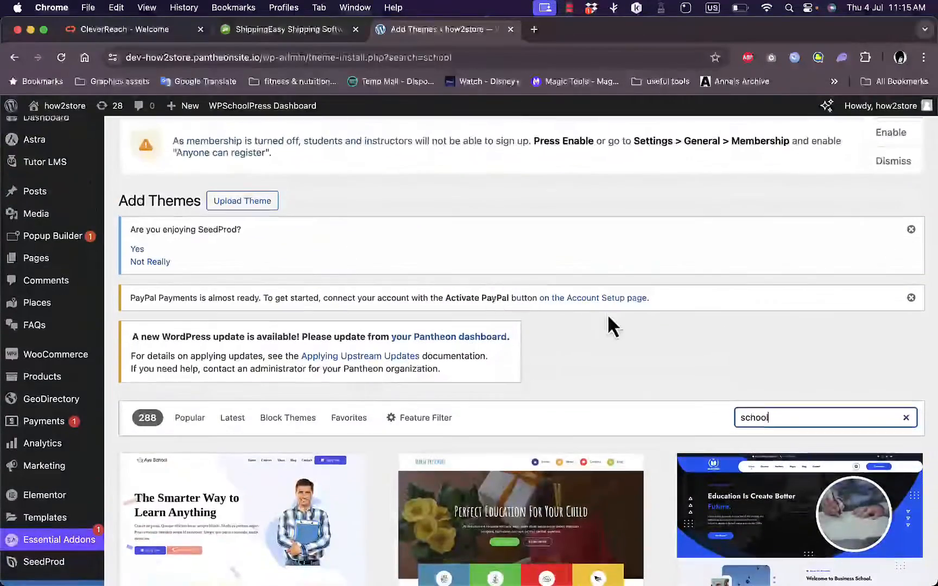
Search the themes for "astra" again in place of the school search.
double_click(762, 417)
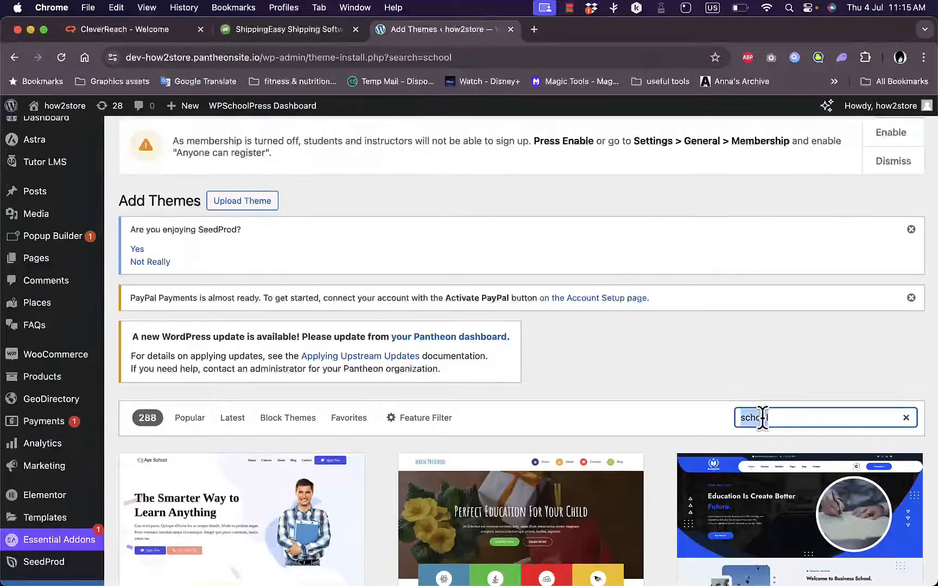
text(astra)
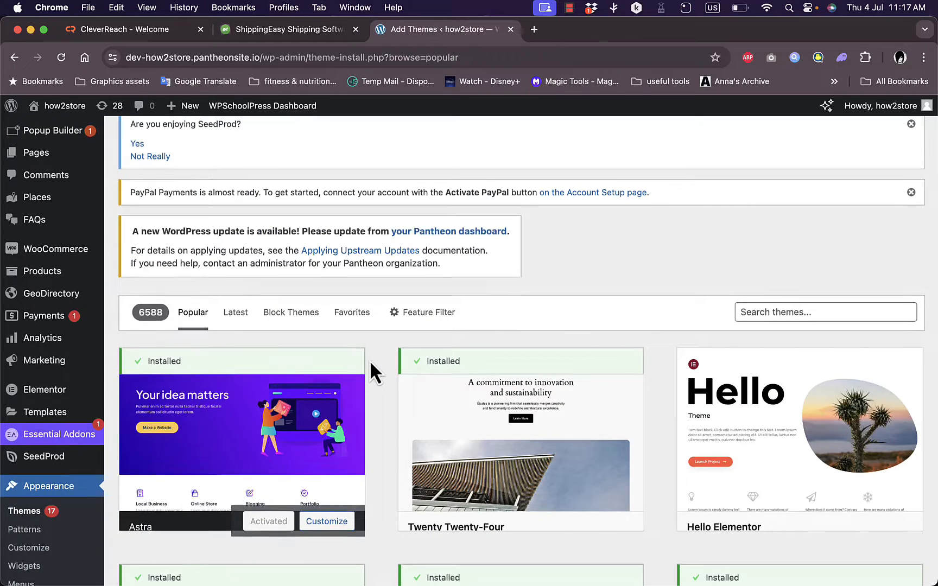
scroll(370, 364, up, 5)
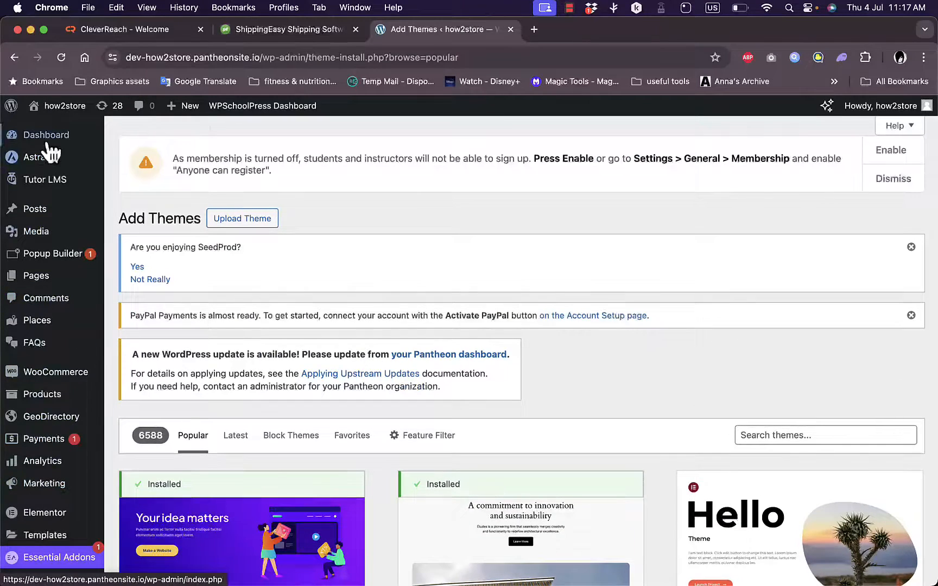
Open the Starter Templates page to view its website building options, and exit to the dashboard.
mouse_move(34, 163)
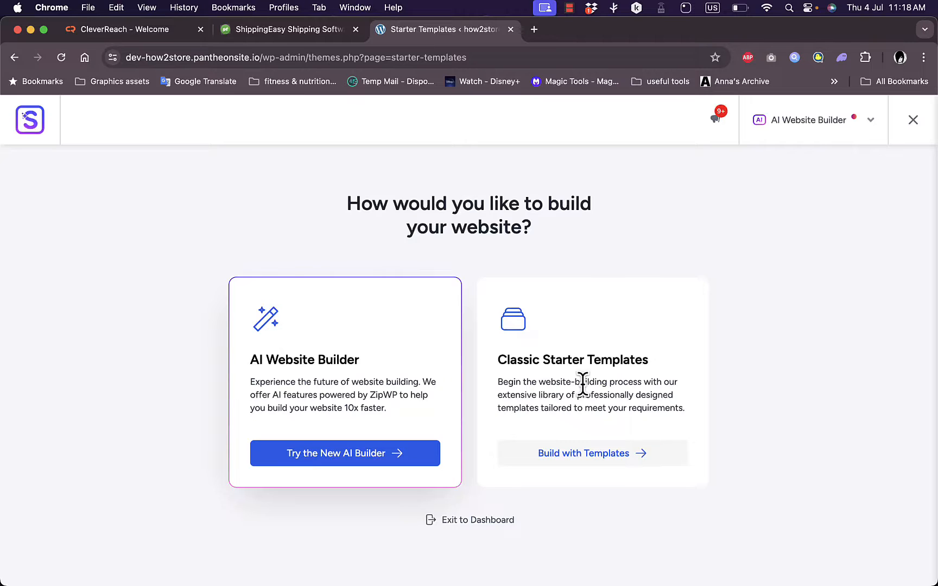
click(914, 126)
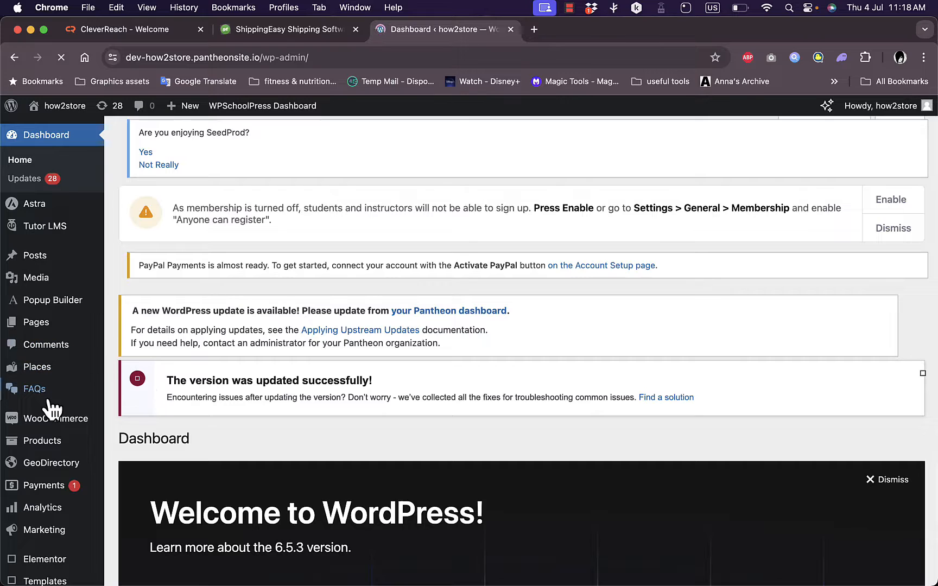
Open the WPSchoolPress dashboard from the WordPress admin and look over its summary cards and activities calendar.
scroll(51, 407, down, 5)
scroll(51, 408, down, 5)
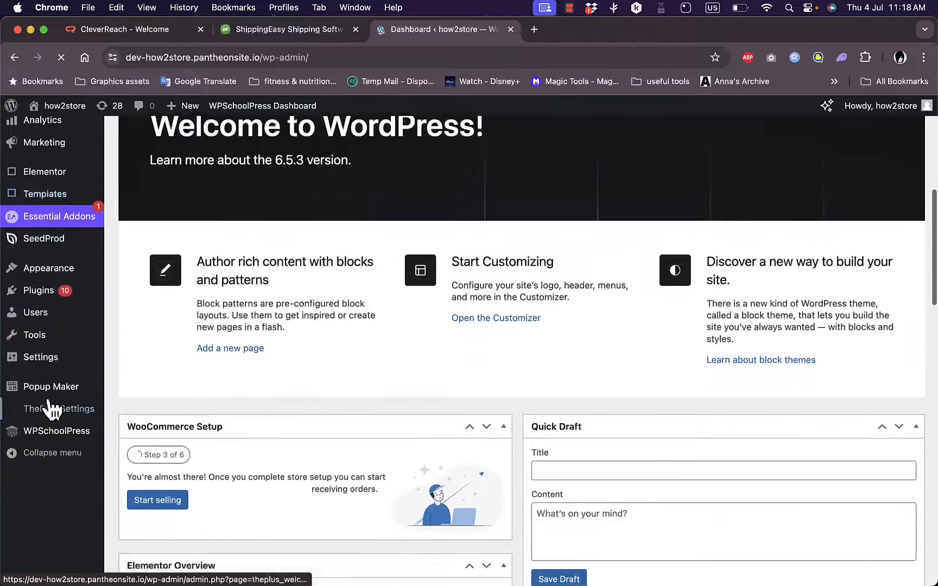
mouse_move(57, 547)
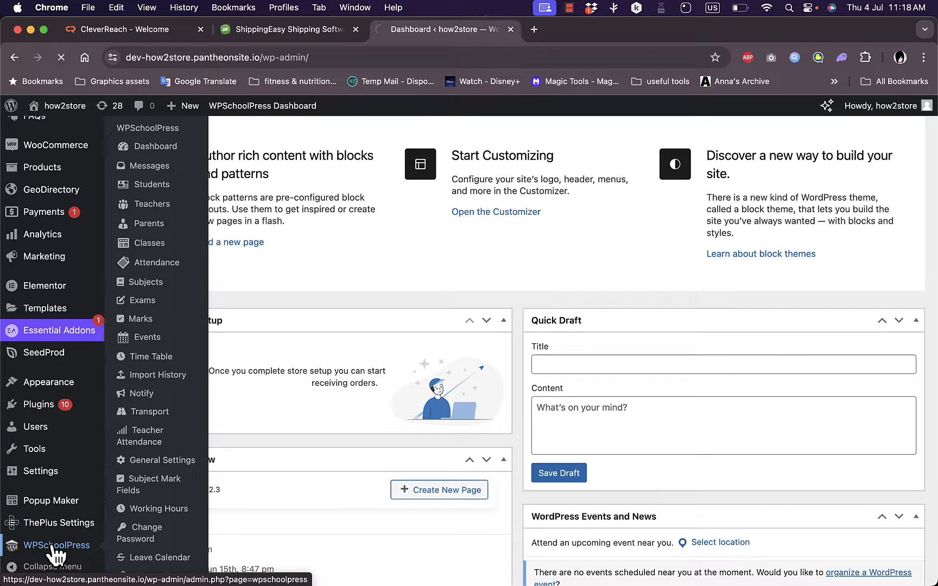
click(56, 546)
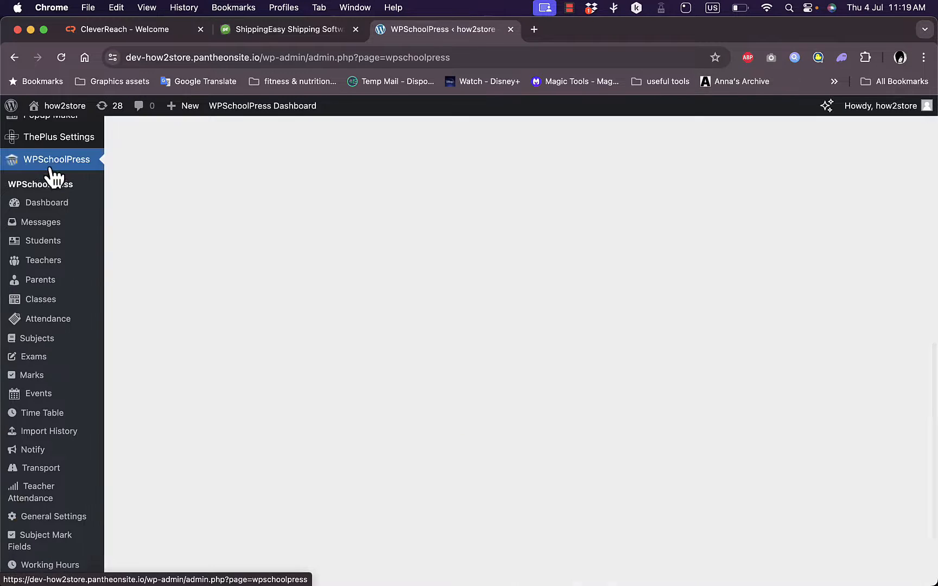
click(49, 206)
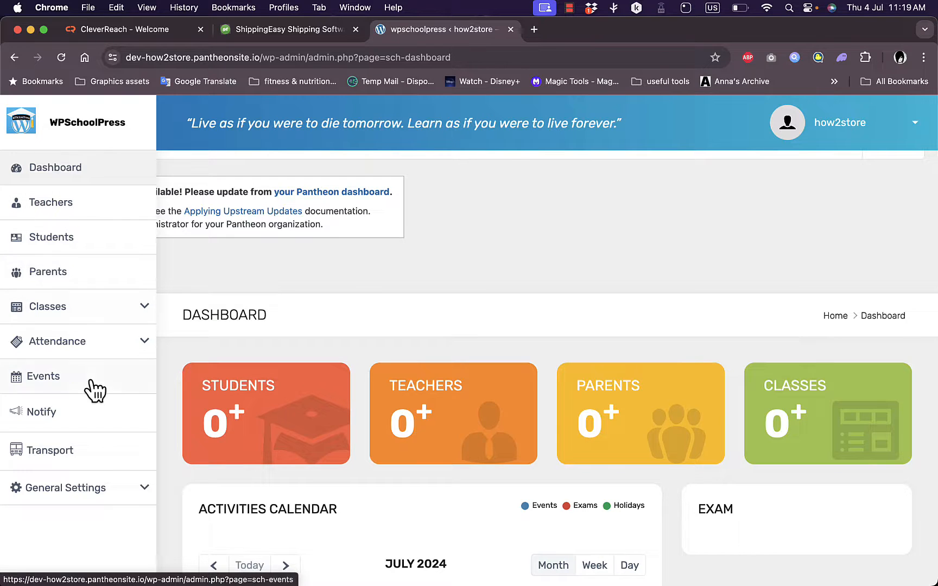
scroll(350, 305, down, 5)
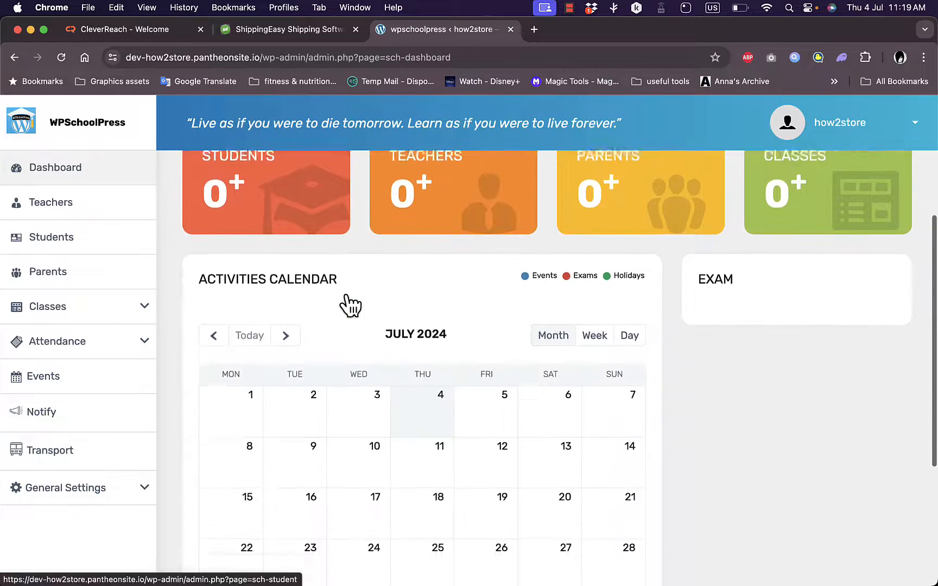
scroll(347, 302, down, 4)
scroll(345, 303, up, 8)
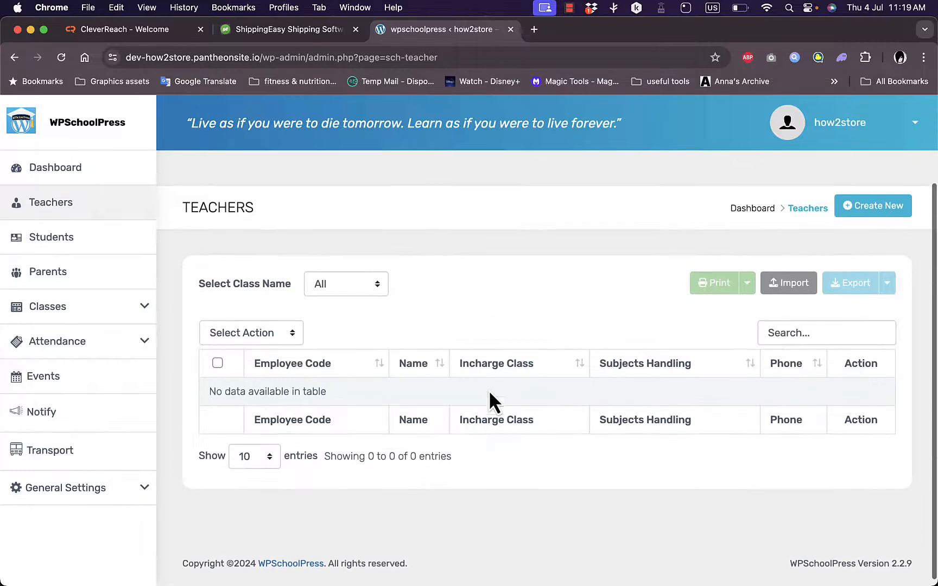
Open the form for creating a new teacher and examine its personal, address, account and school detail fields.
scroll(520, 301, up, 2)
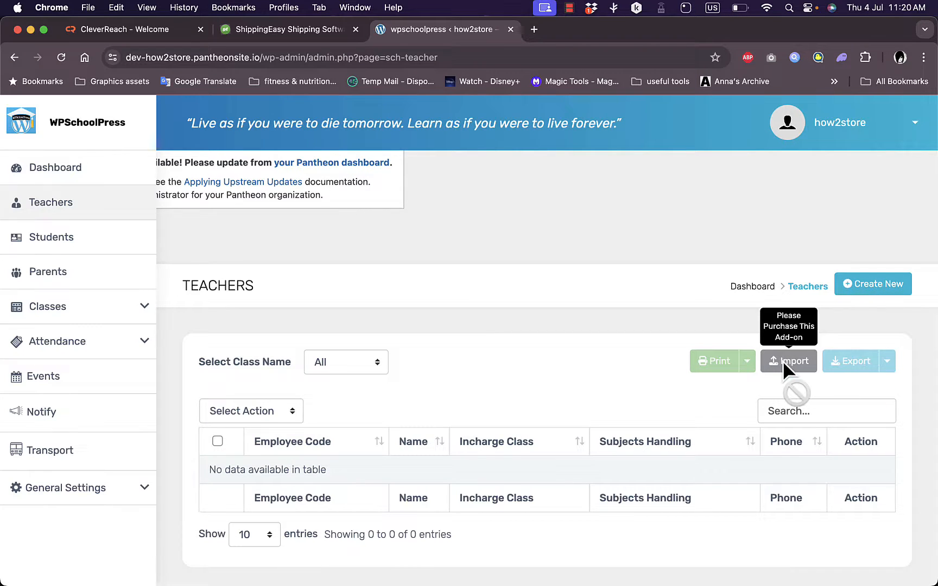
click(874, 284)
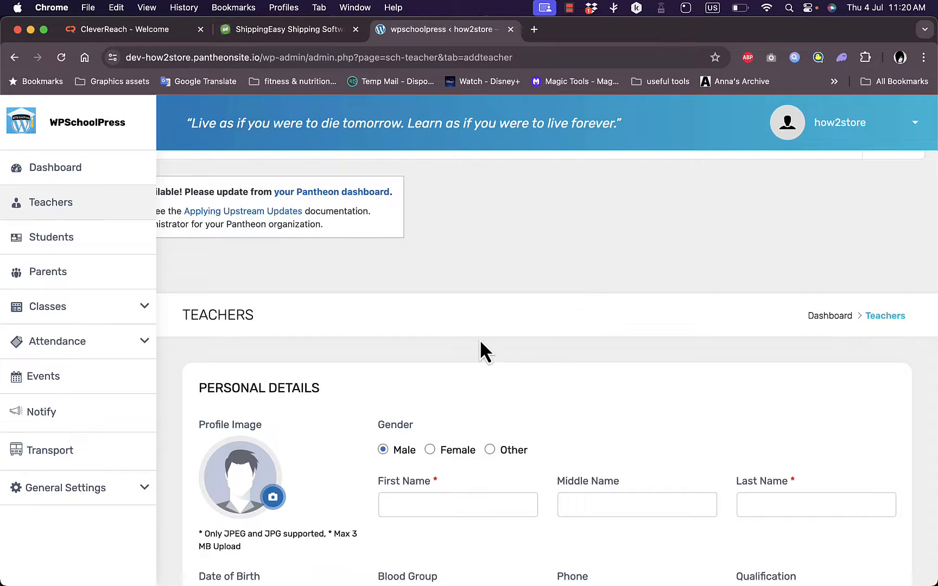
scroll(479, 339, down, 3)
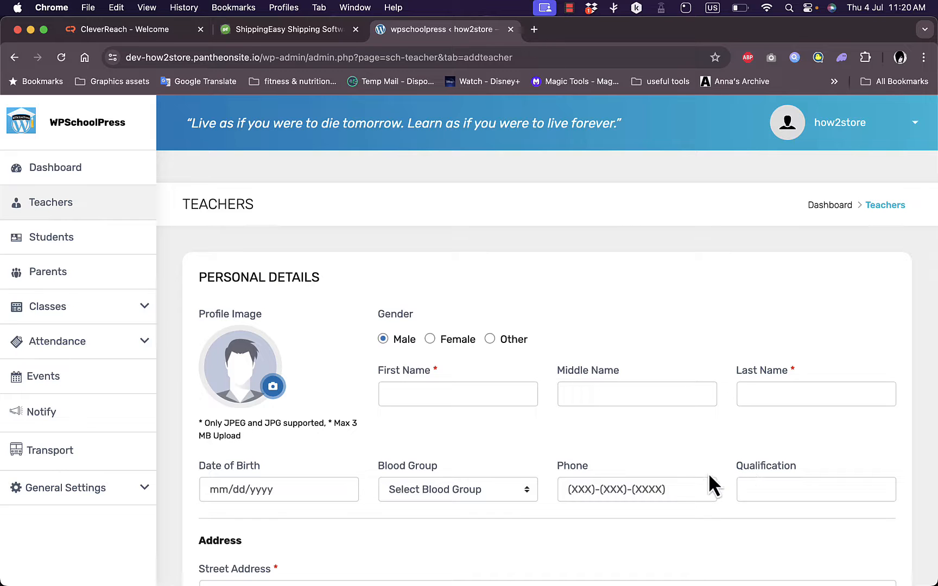
scroll(314, 484, down, 6)
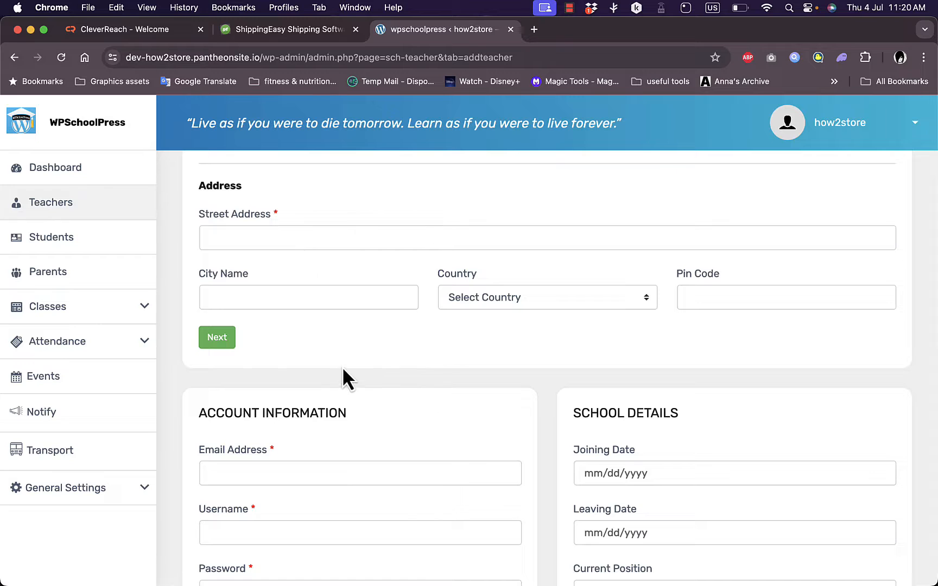
scroll(387, 415, down, 3)
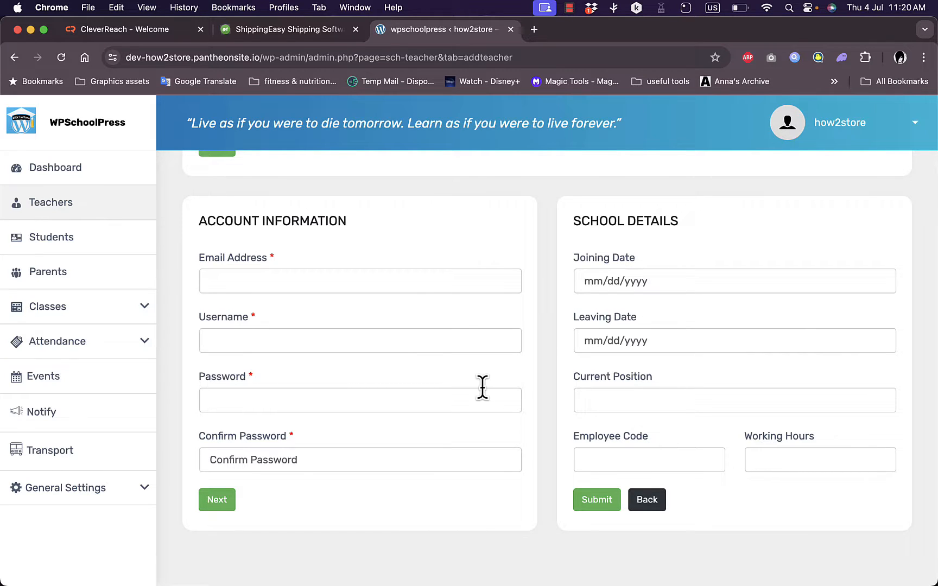
scroll(483, 387, up, 5)
scroll(482, 387, up, 6)
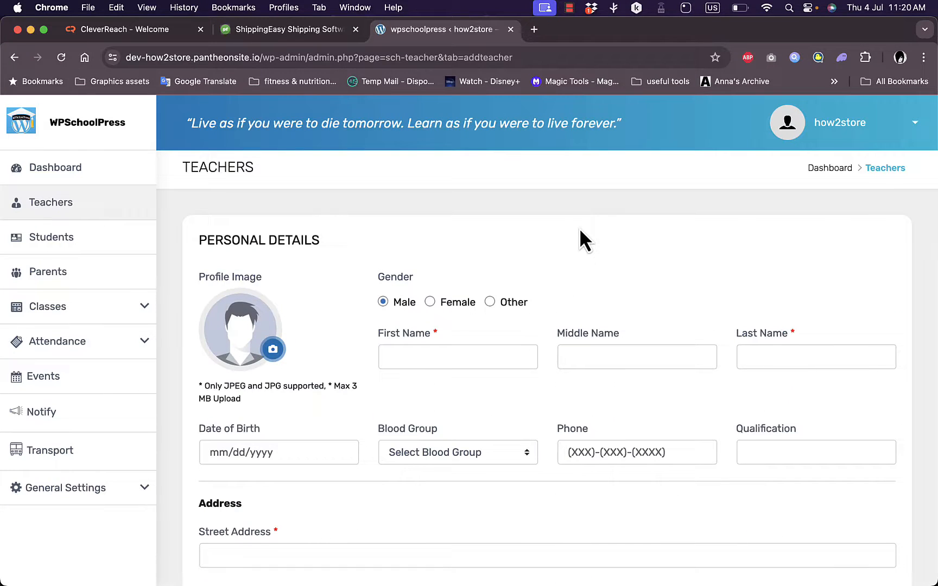
scroll(579, 233, down, 12)
scroll(578, 227, up, 15)
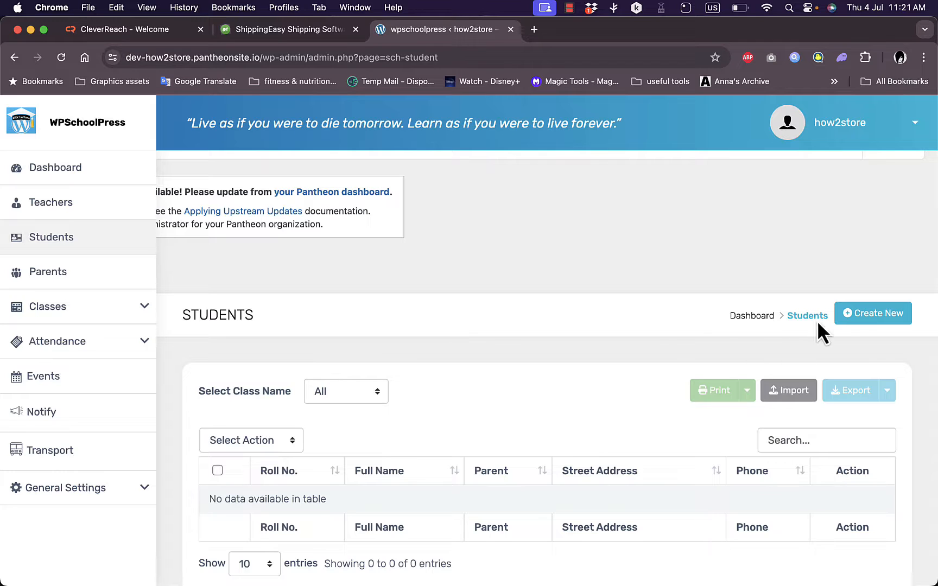
Open the form for creating a new student and examine its personal, parent, account and school detail fields.
click(878, 313)
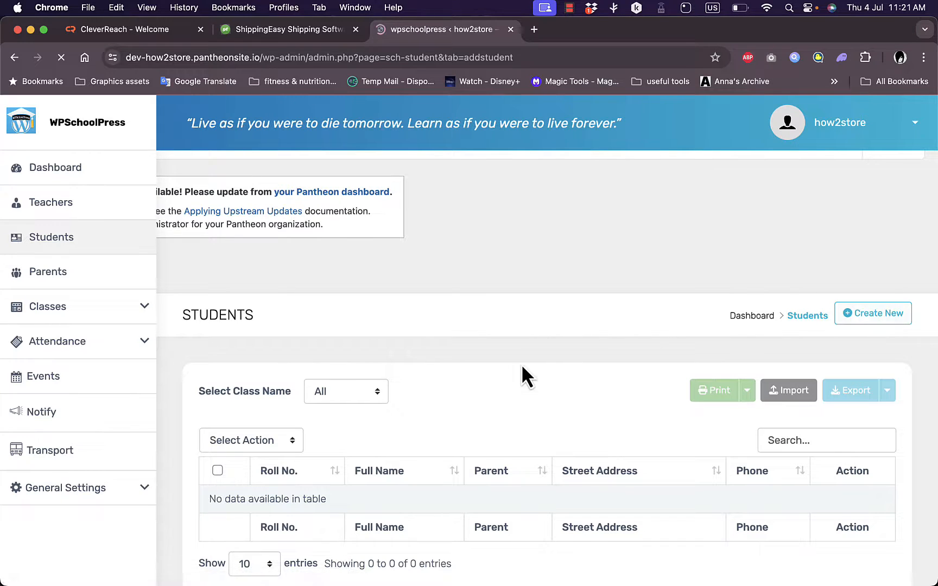
scroll(520, 415, down, 2)
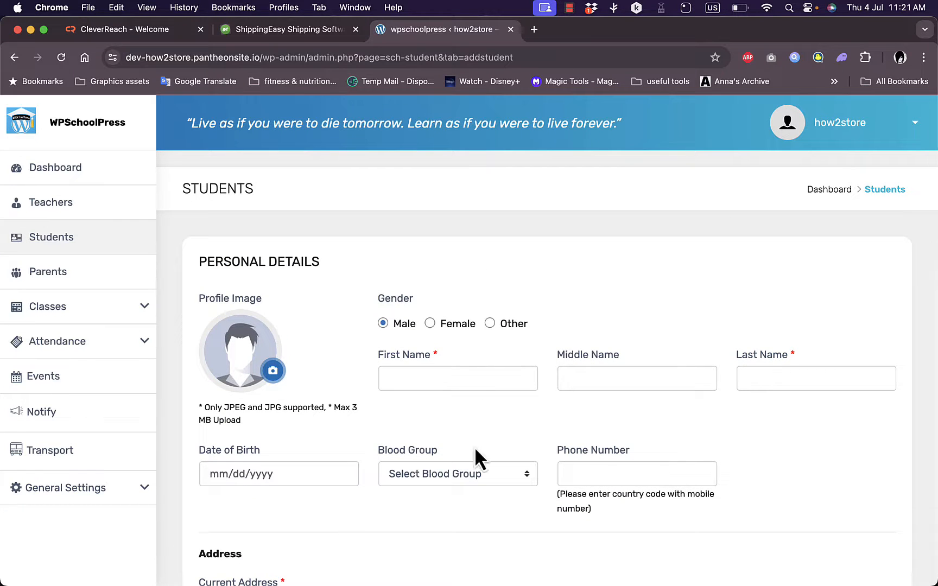
scroll(444, 450, down, 10)
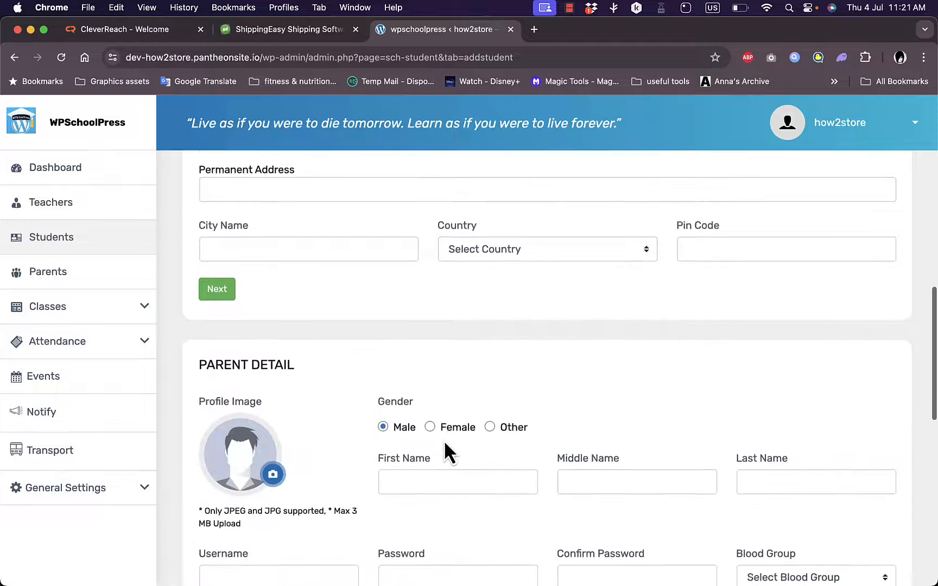
scroll(444, 443, down, 2)
scroll(445, 443, down, 1)
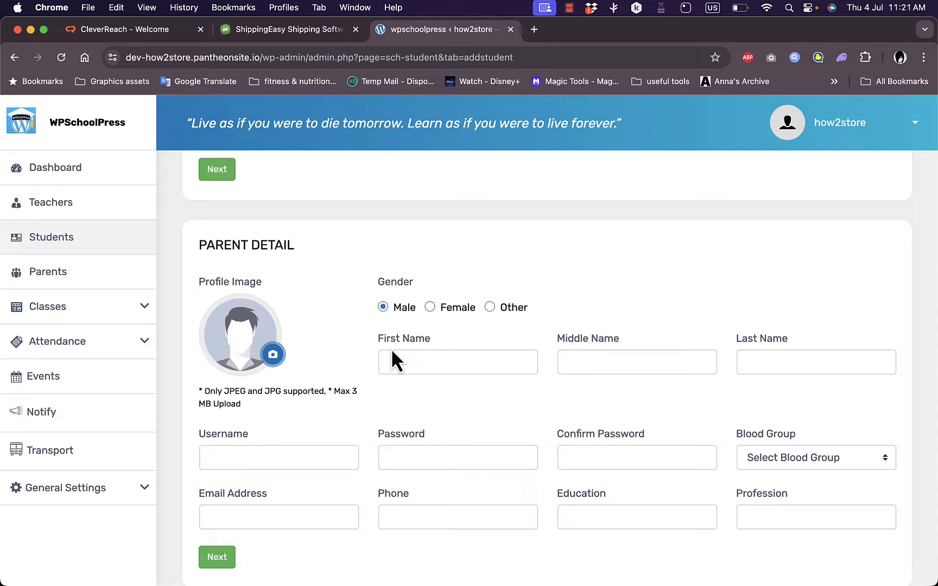
scroll(455, 408, down, 2)
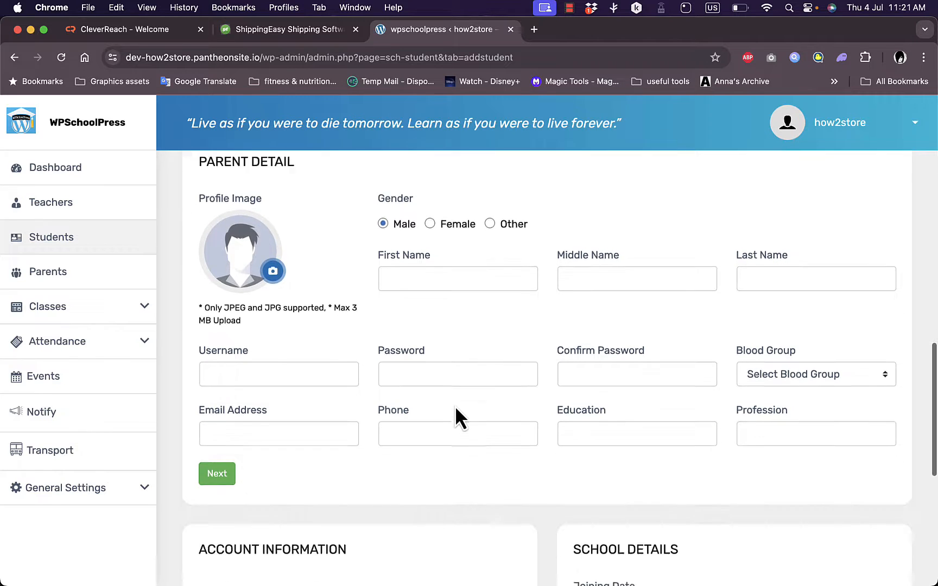
scroll(455, 406, down, 6)
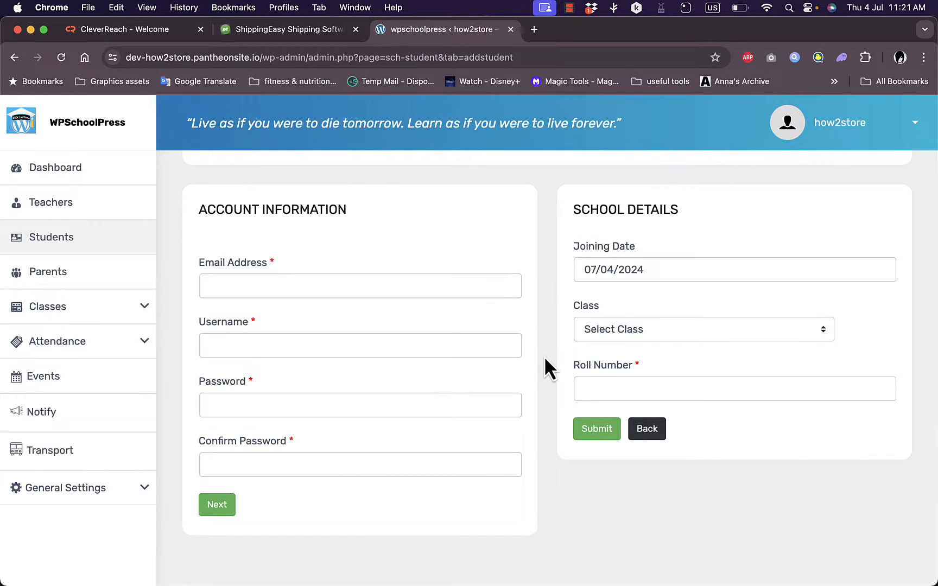
Go to the Parents page, start creating a new parent and examine the parent detail section of the form.
click(62, 280)
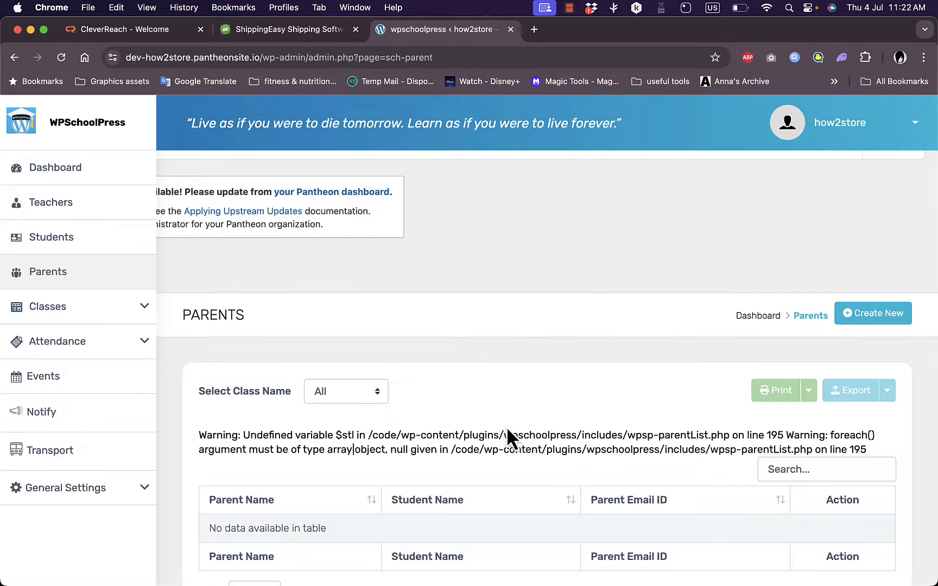
click(876, 313)
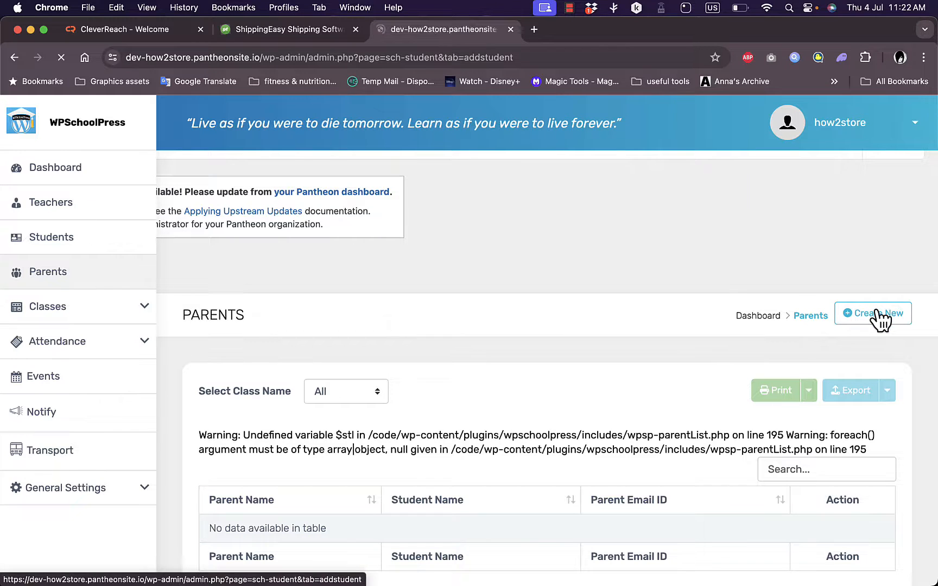
scroll(559, 366, down, 10)
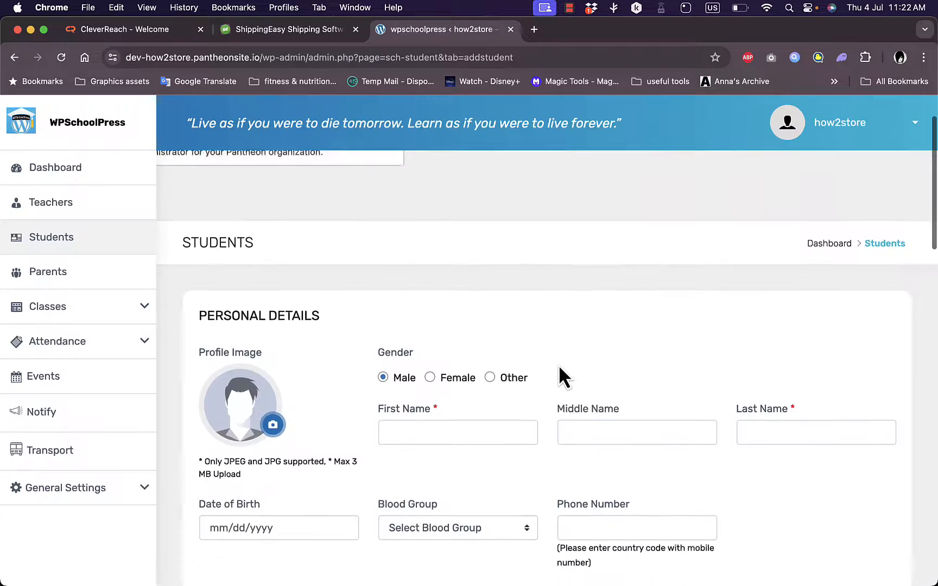
scroll(558, 364, down, 2)
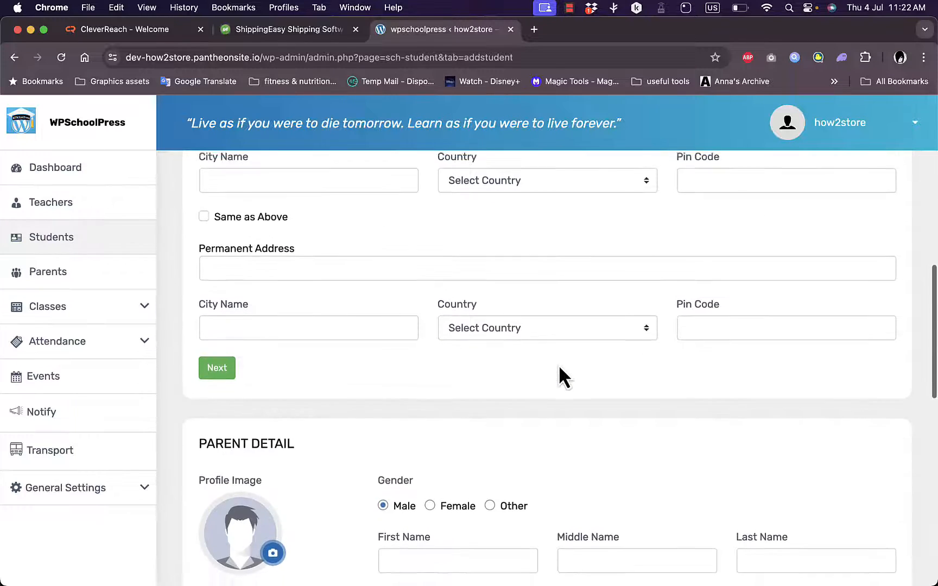
scroll(559, 365, up, 2)
scroll(559, 364, down, 4)
scroll(558, 364, down, 4)
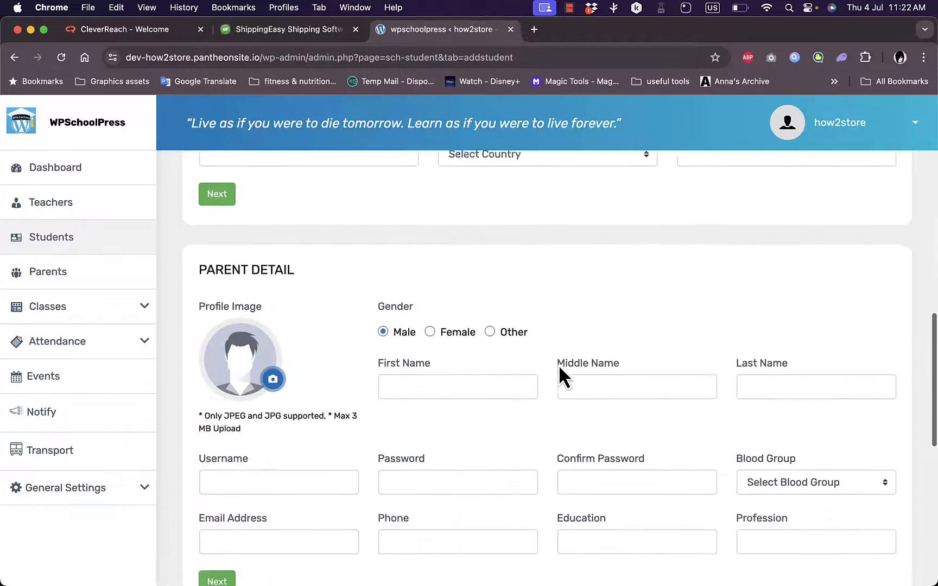
scroll(557, 362, up, 1)
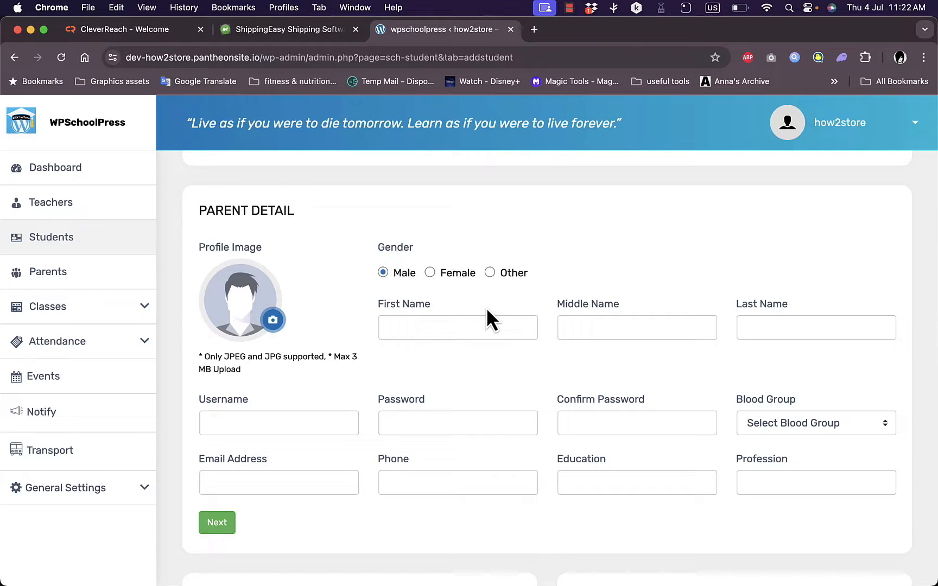
scroll(484, 314, down, 5)
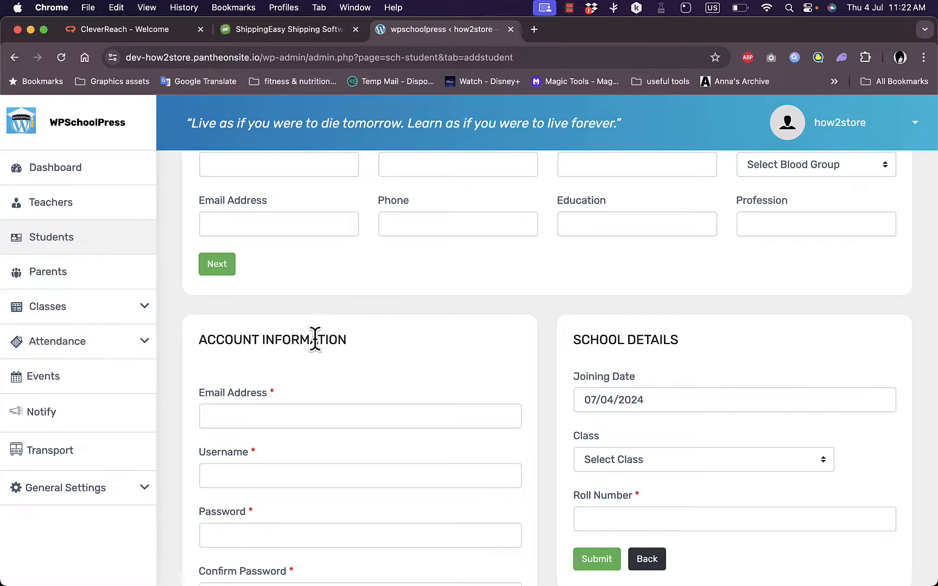
Go to the Subjects page under Classes, open the new subject entry form and inspect its class choices and subject rows.
click(143, 310)
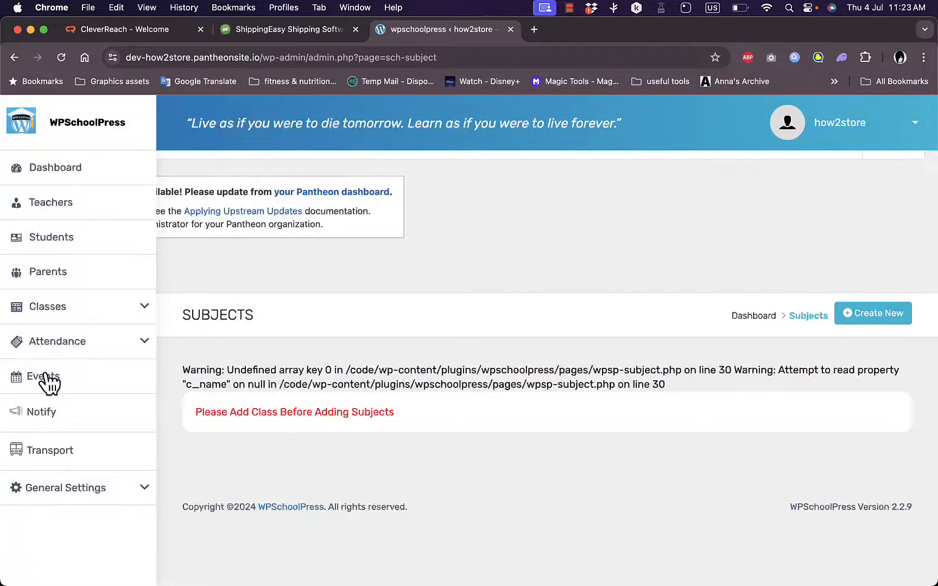
click(872, 318)
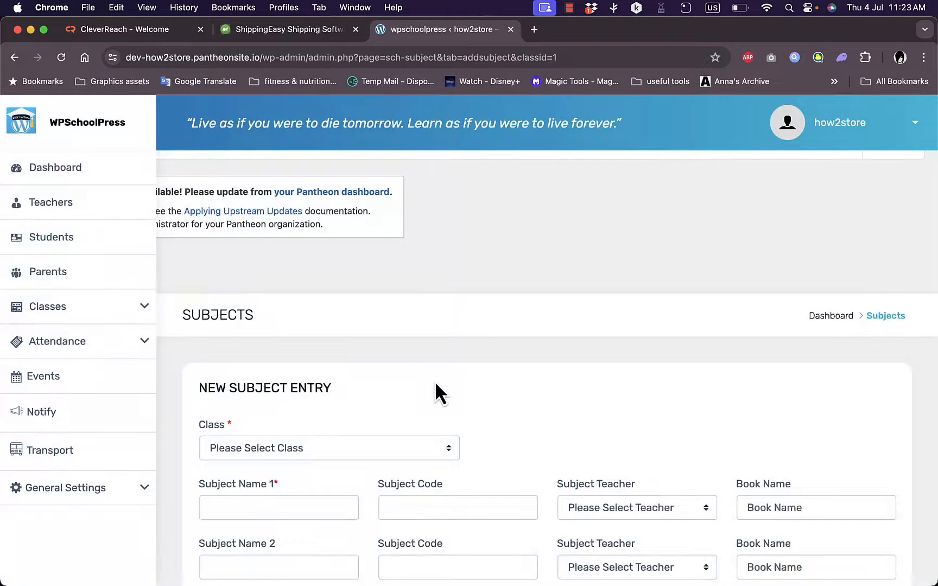
click(445, 456)
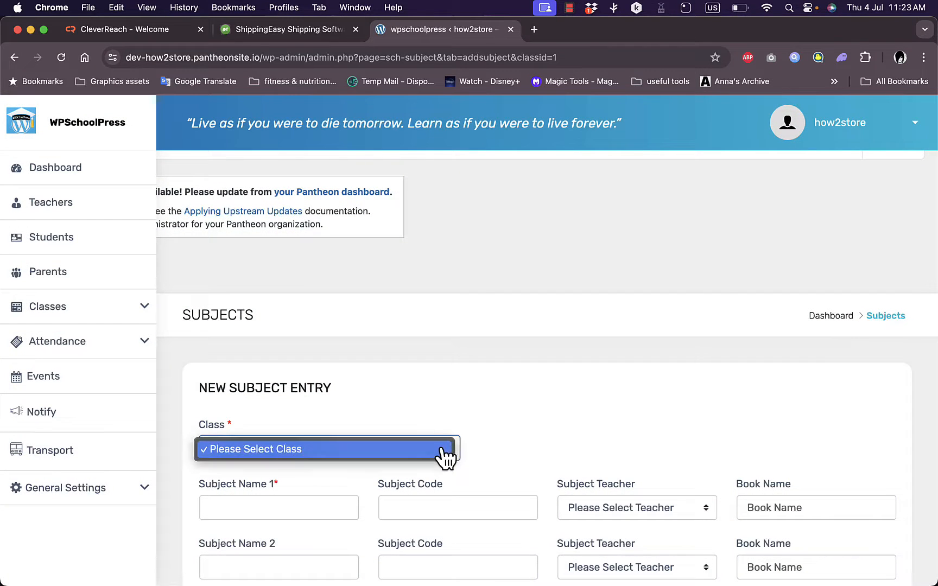
click(483, 451)
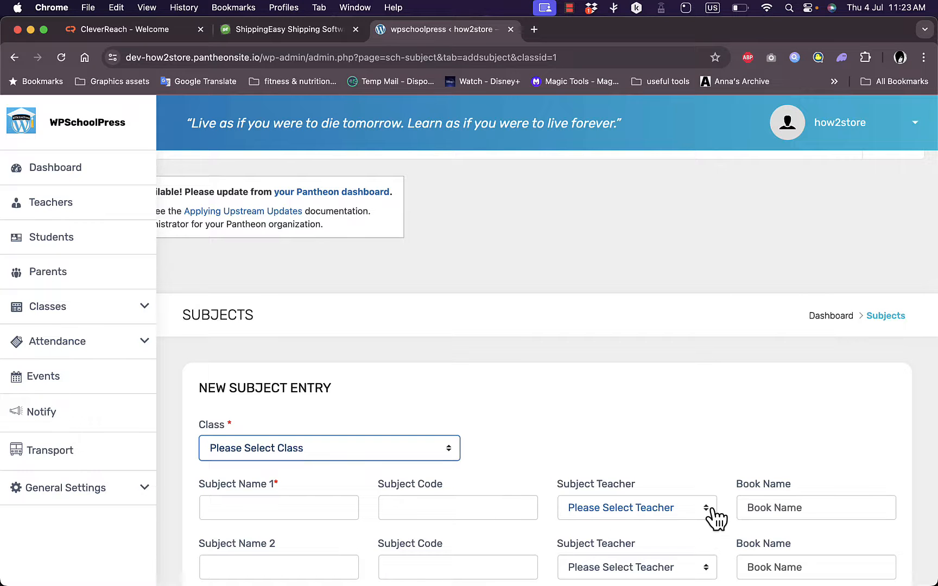
scroll(754, 506, down, 5)
scroll(755, 507, down, 3)
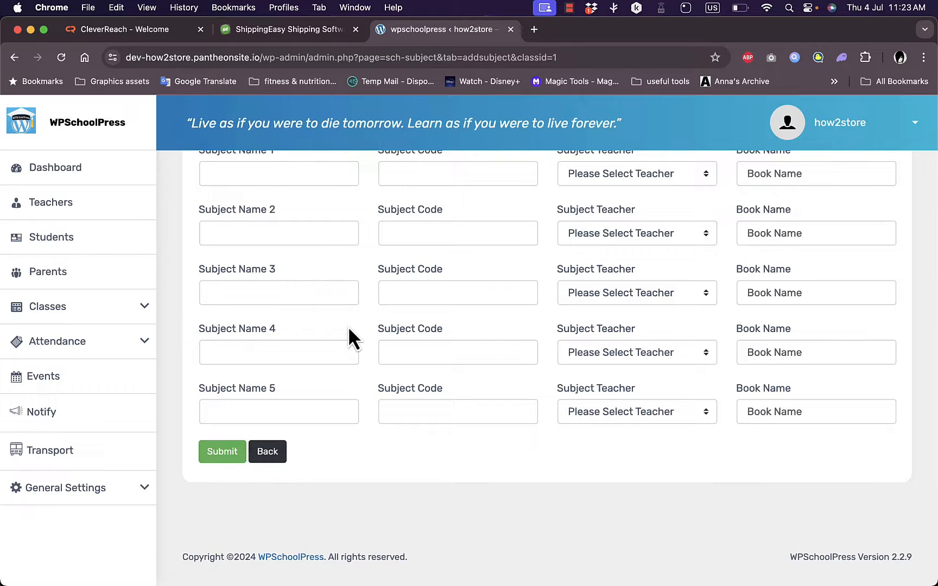
Go to the class list, start creating a new class and examine its information fields and Class Fee Type choices.
click(145, 309)
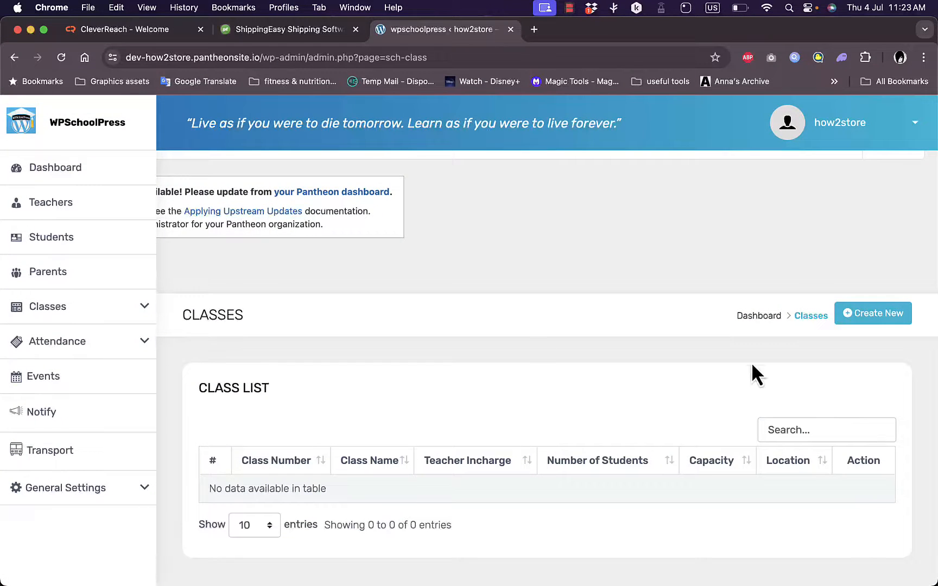
click(892, 320)
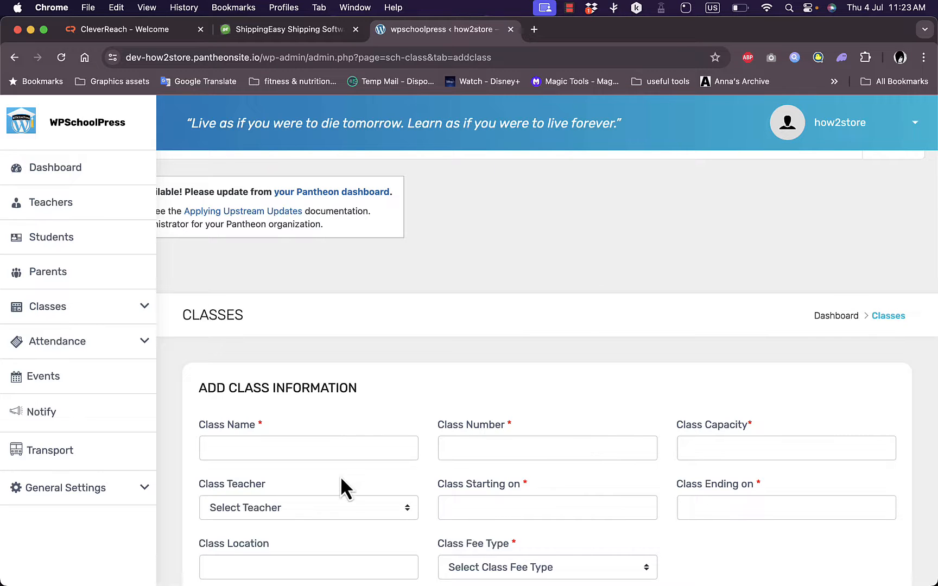
scroll(521, 495, down, 5)
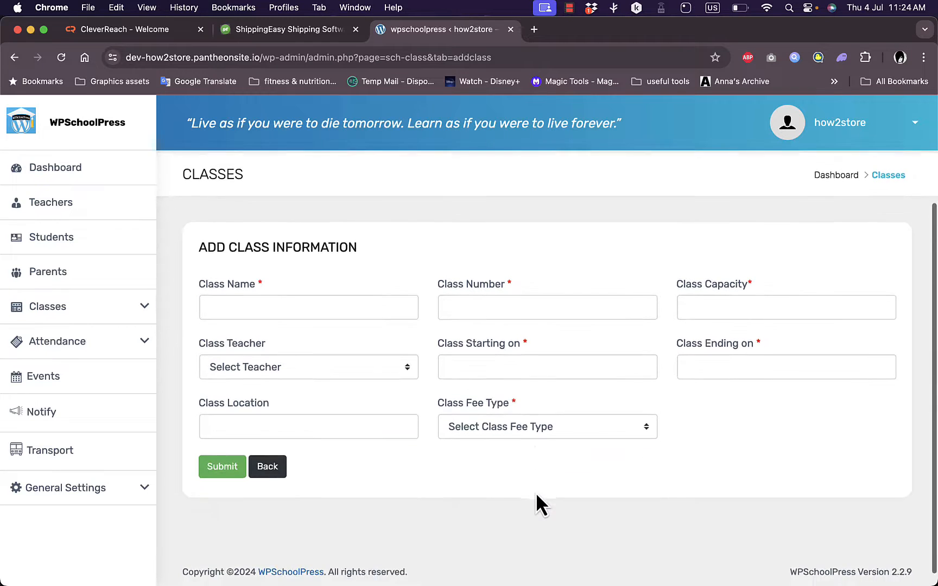
click(540, 433)
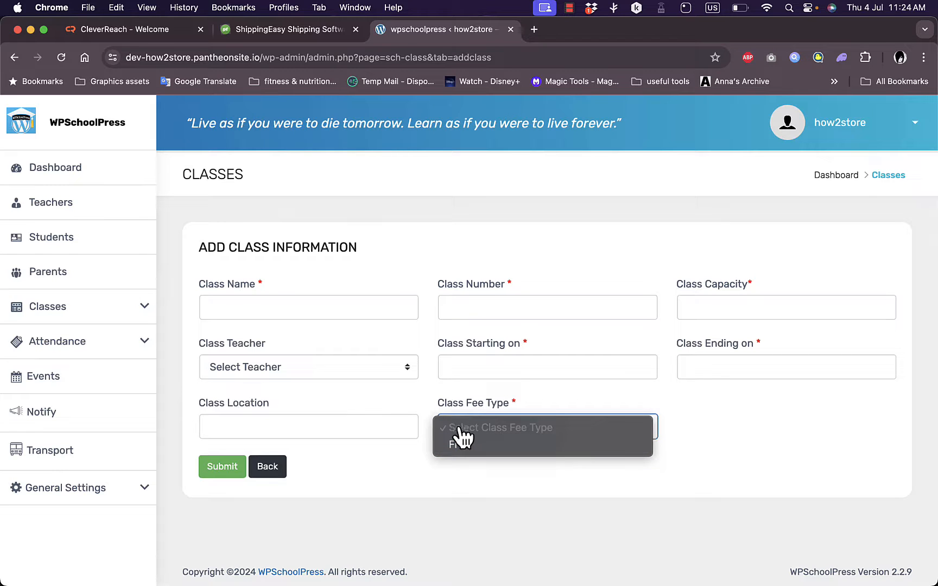
click(427, 497)
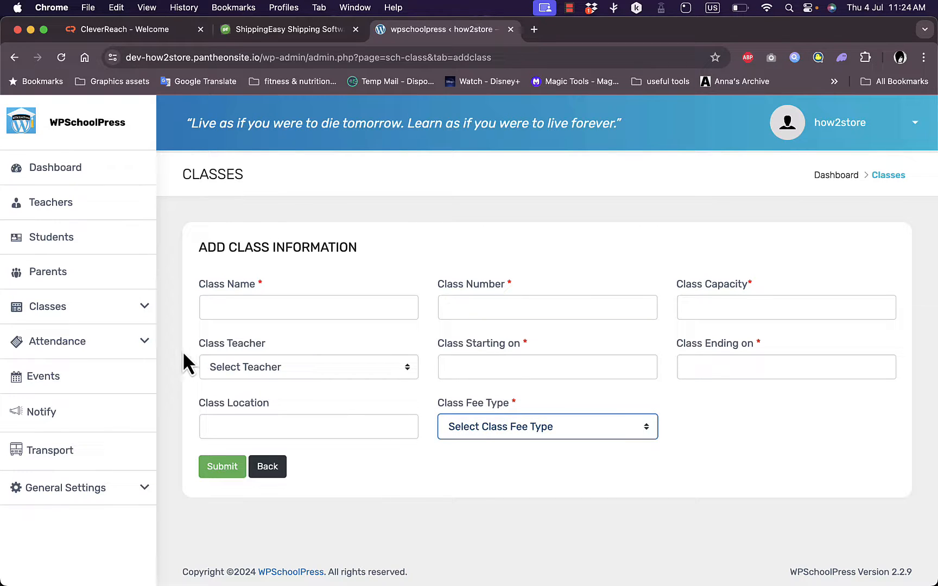
View the Teachers Attendance page under Attendance and look through the monthly event calendar on the Events page.
click(142, 350)
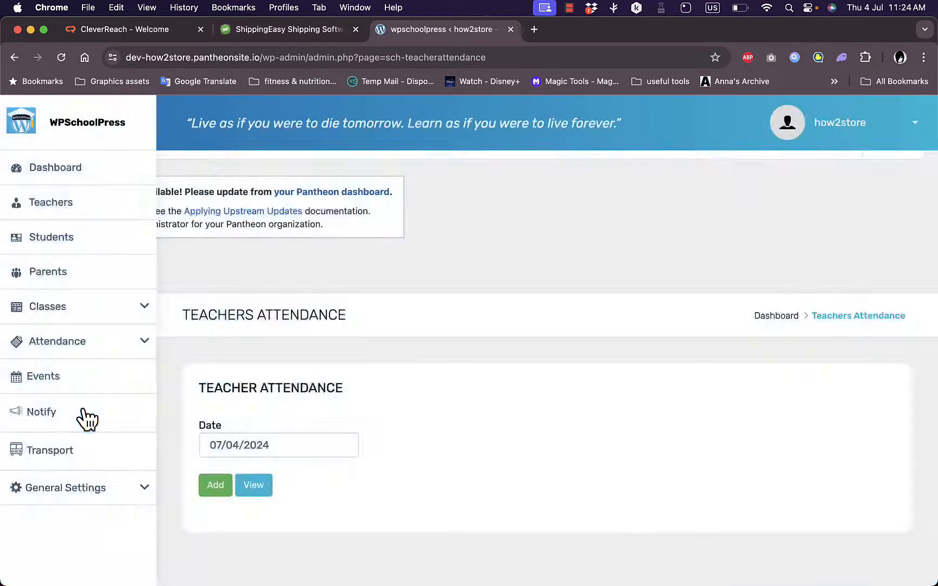
scroll(291, 421, down, 2)
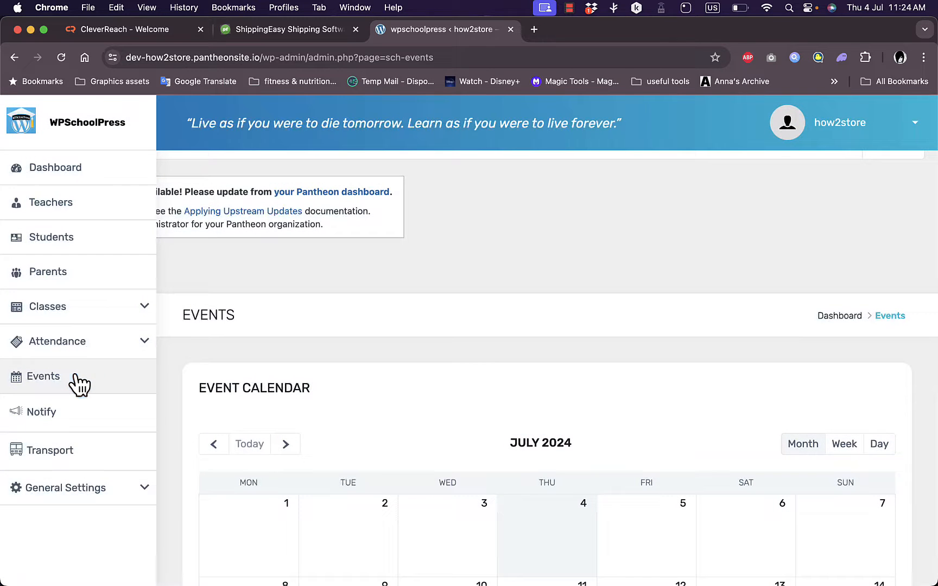
scroll(396, 450, down, 10)
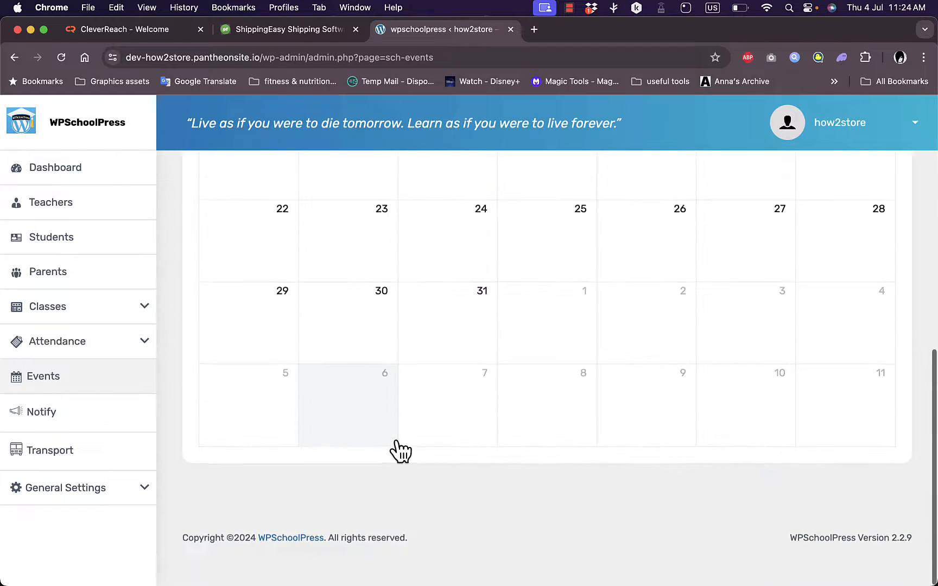
scroll(401, 451, up, 10)
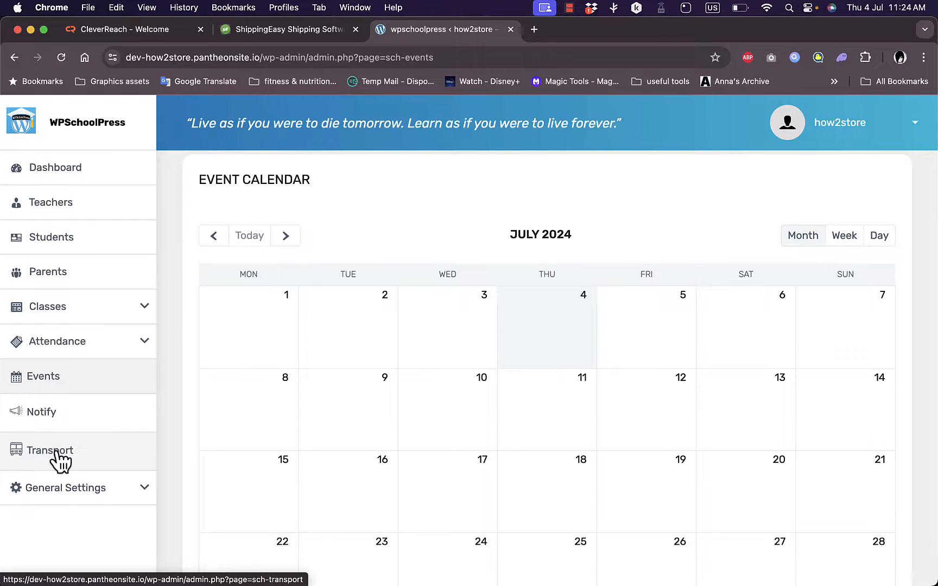
Expand General Settings and examine its subpages, including Settings, Working Hours, Leave Calendar and Import History.
click(144, 488)
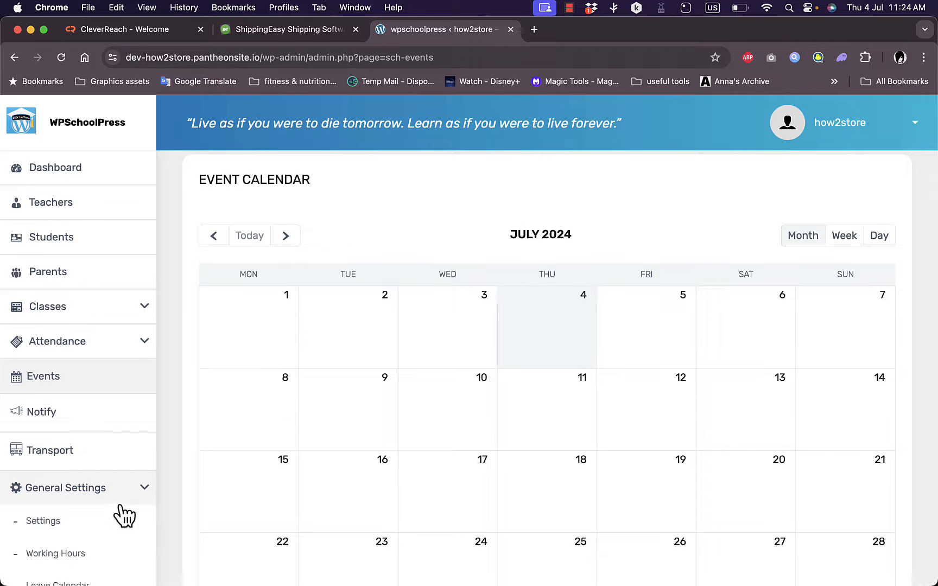
scroll(124, 516, down, 5)
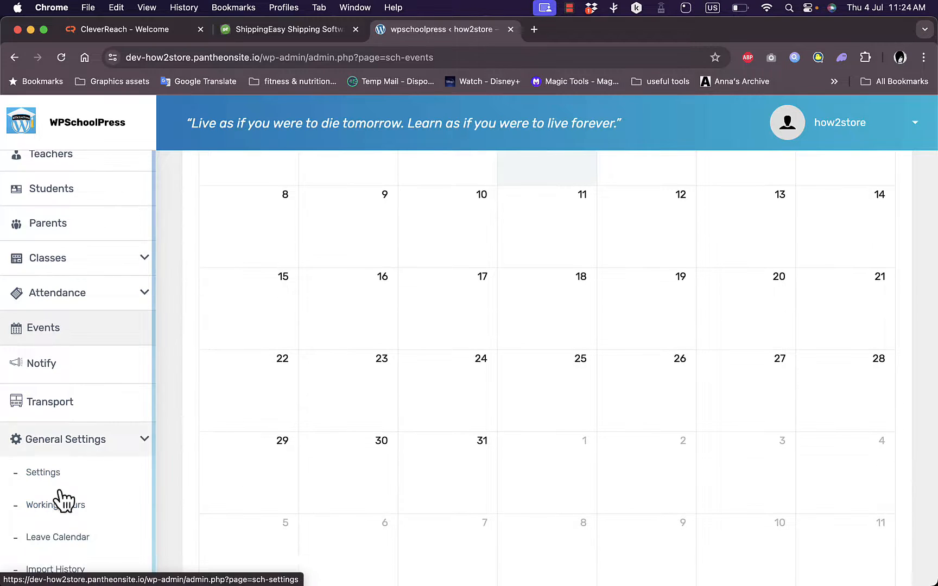